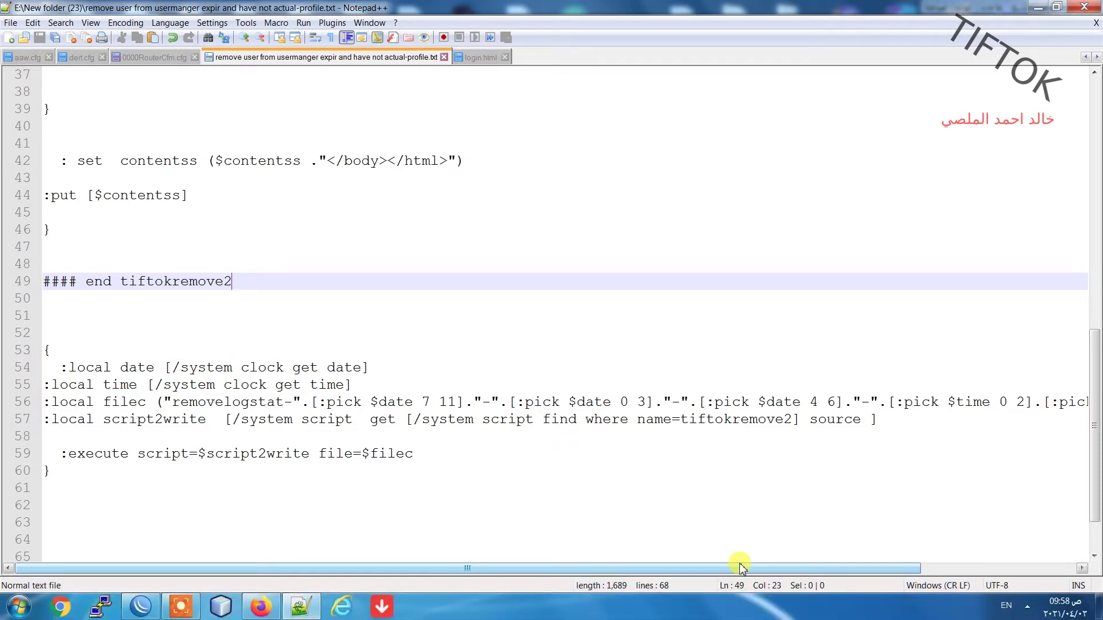
Step: Scroll to the top and select the script's header comment lines 1 to 6
scroll(367, 287, up, 5)
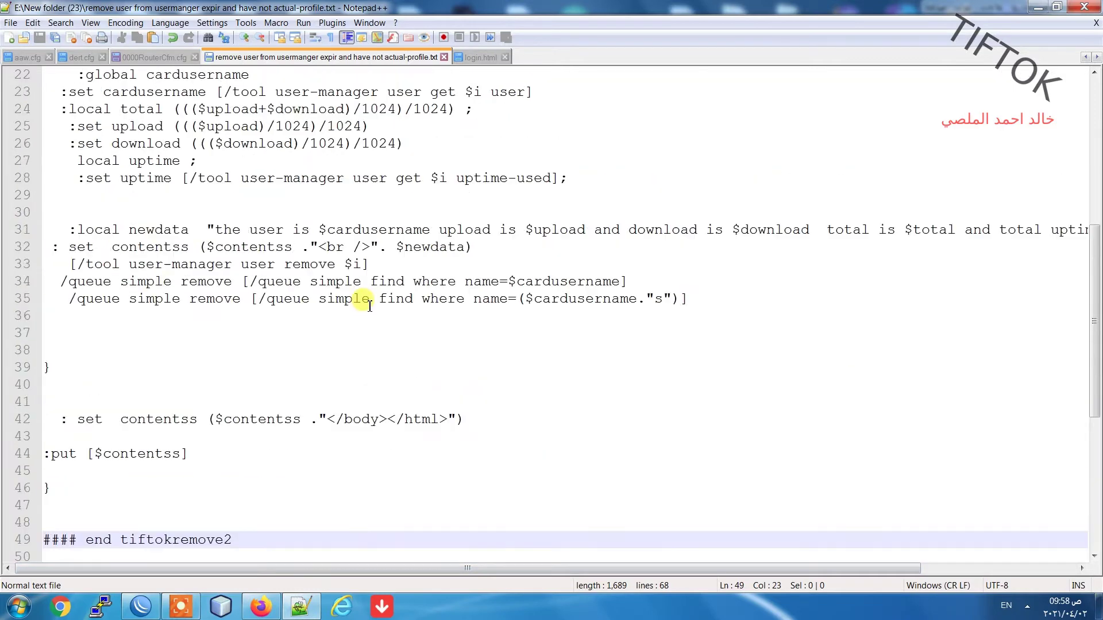
scroll(369, 304, up, 6)
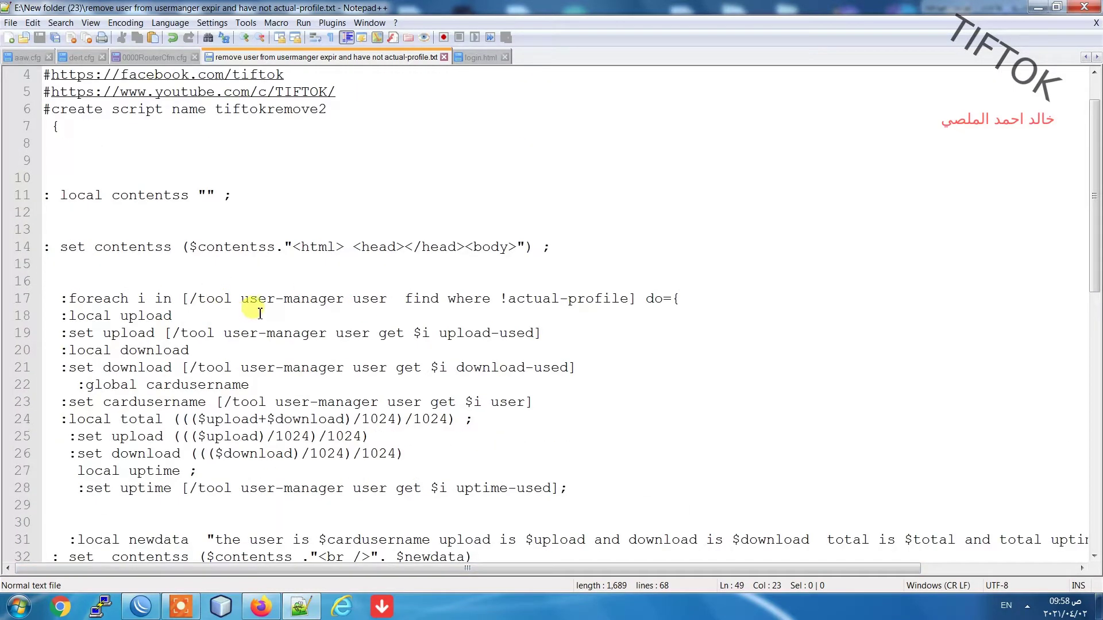
scroll(260, 311, up, 1)
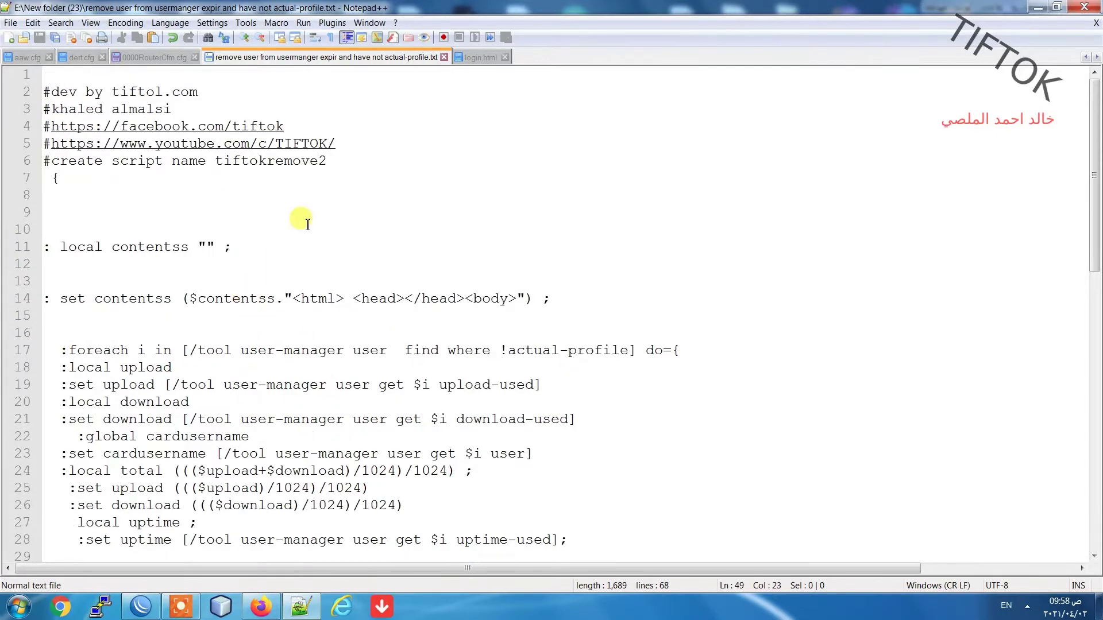
drag(355, 141, 45, 109)
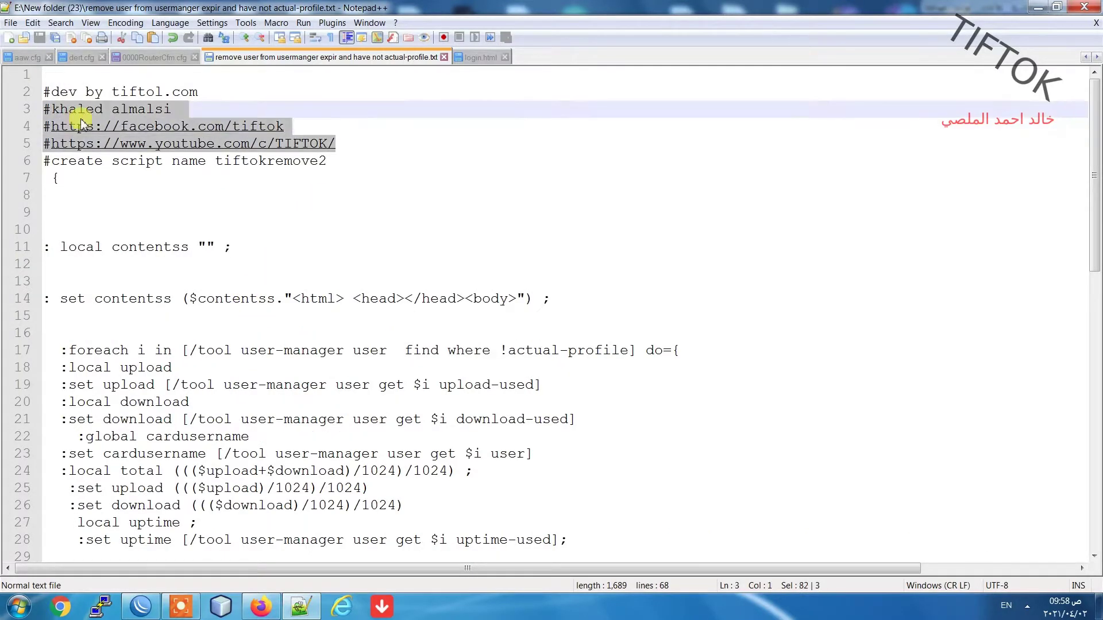
drag(345, 161, 31, 71)
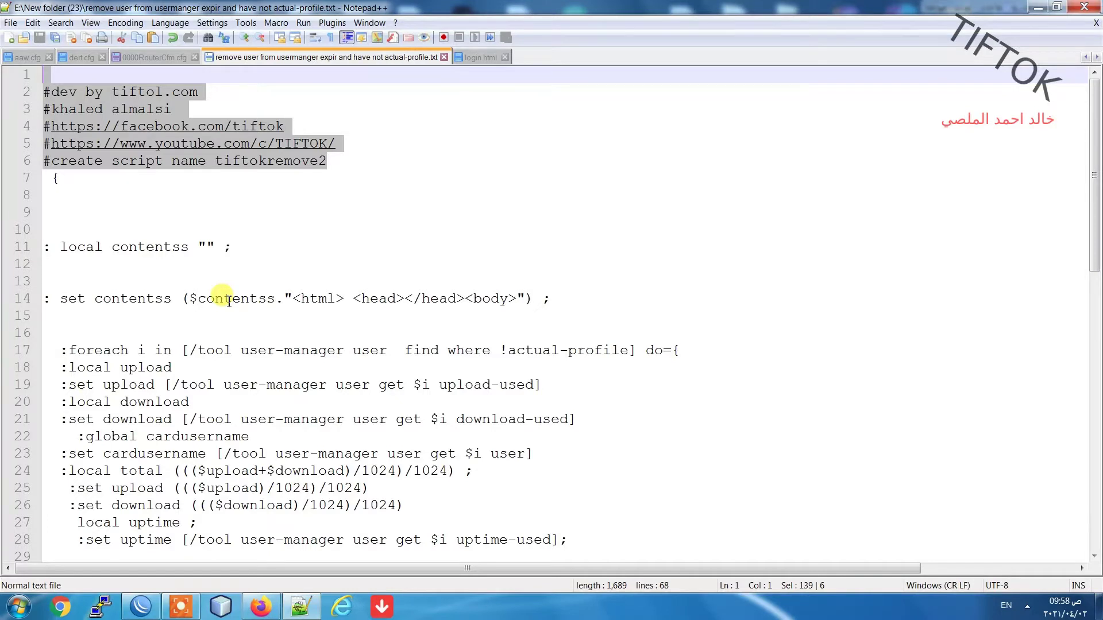
Step: Inspect line 31 by highlighting its download and $uptime variables
scroll(228, 302, down, 2)
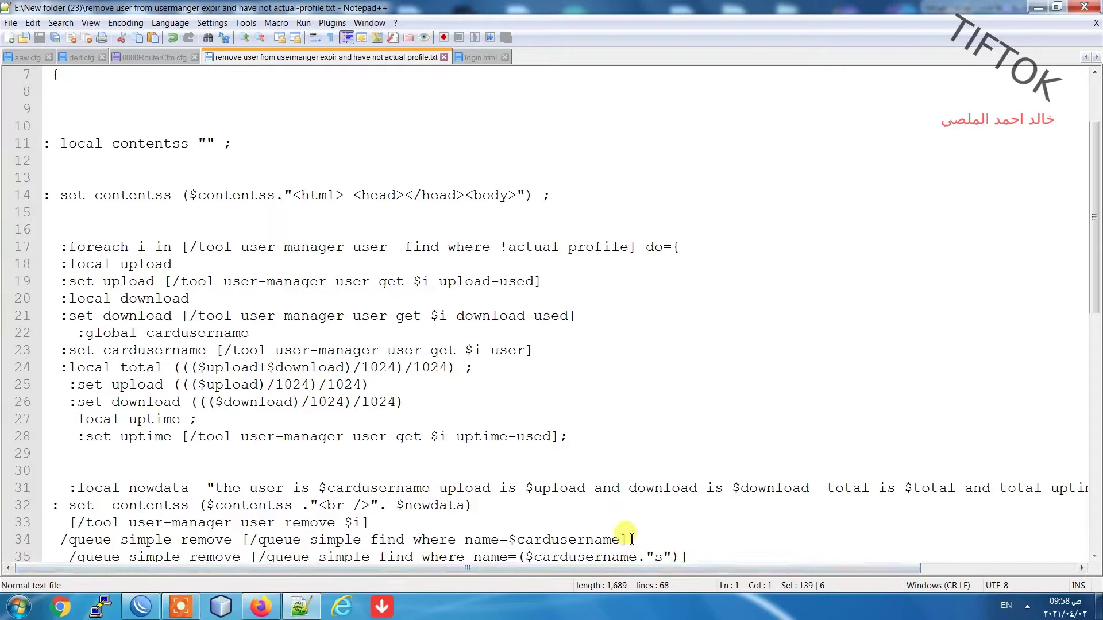
scroll(625, 535, down, 2)
double_click(732, 376)
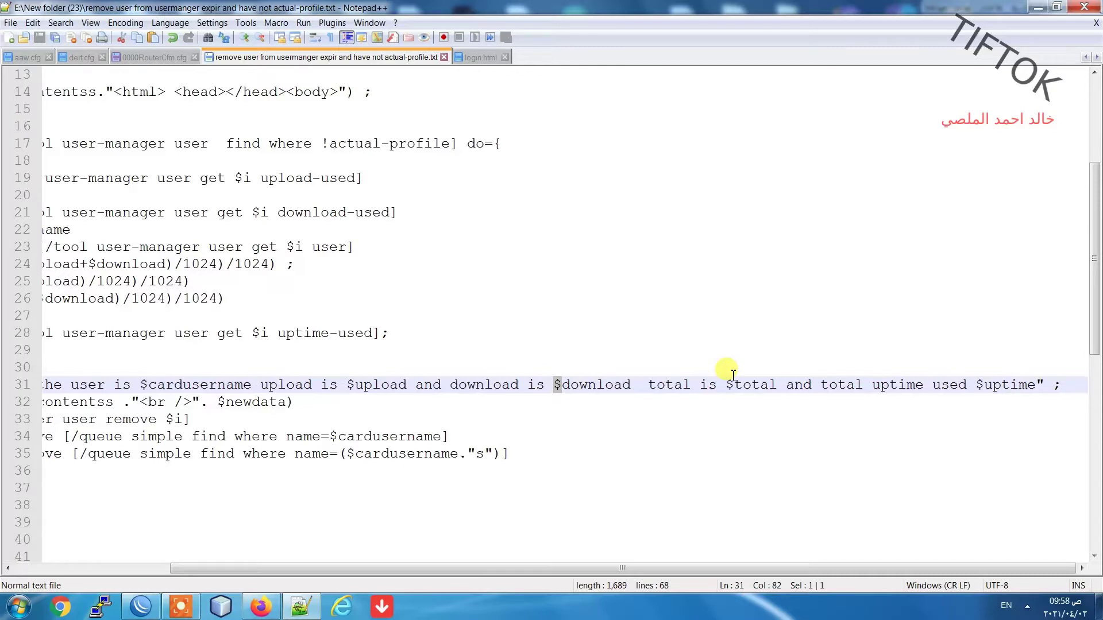
click(731, 369)
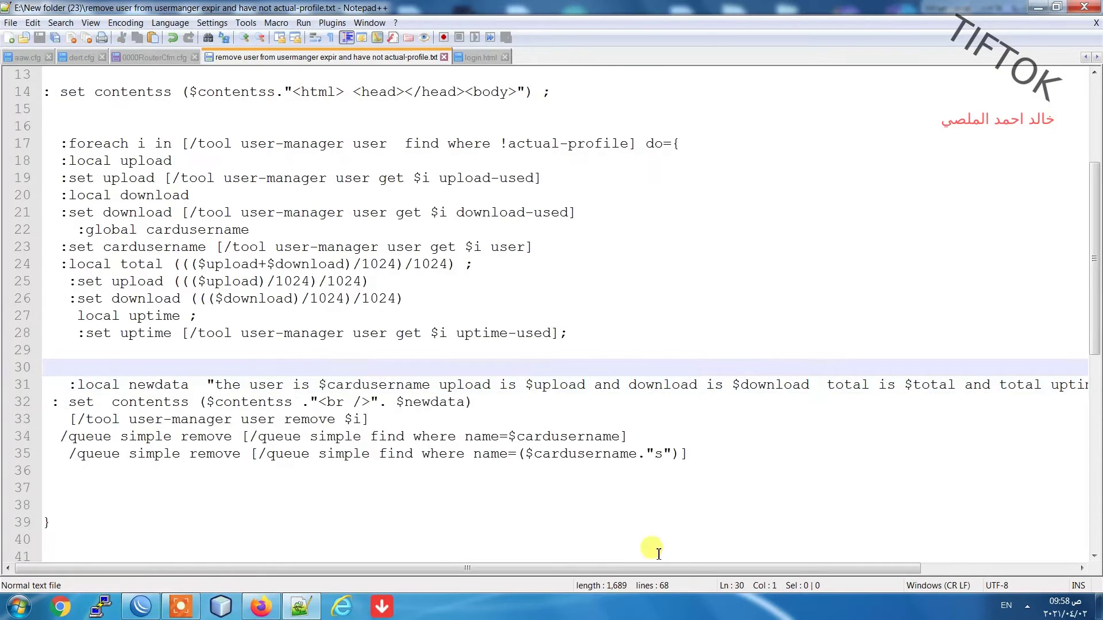
scroll(860, 548, right, 3)
double_click(1003, 384)
drag(1002, 385, 969, 384)
drag(741, 569, 494, 570)
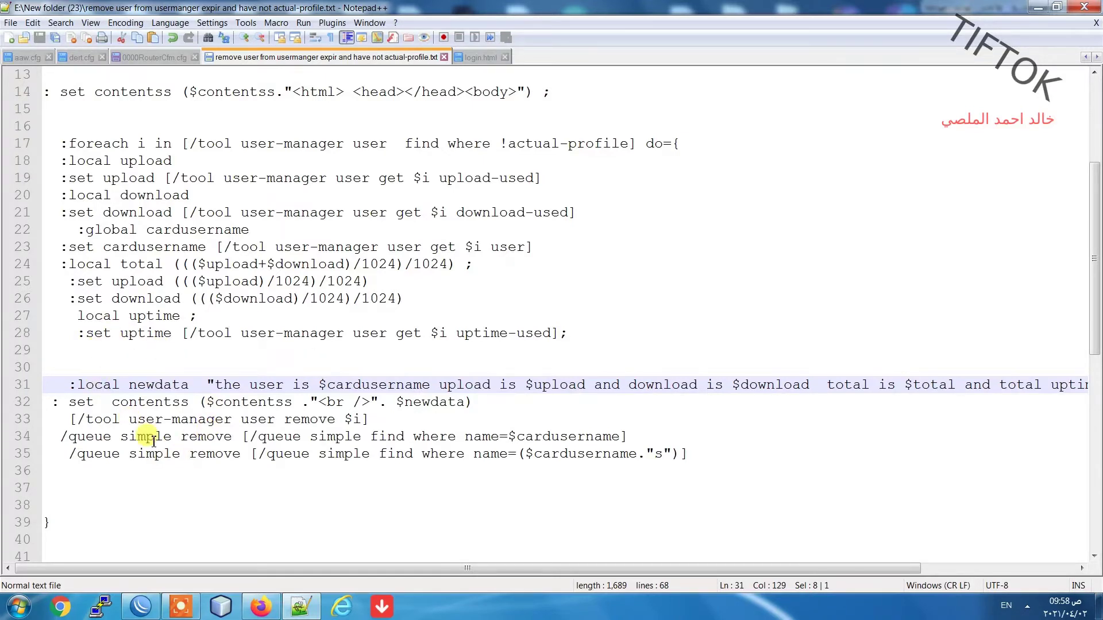
Step: Further down, briefly select lines 44 to 49 of the script, then clear the selection
scroll(147, 423, down, 2)
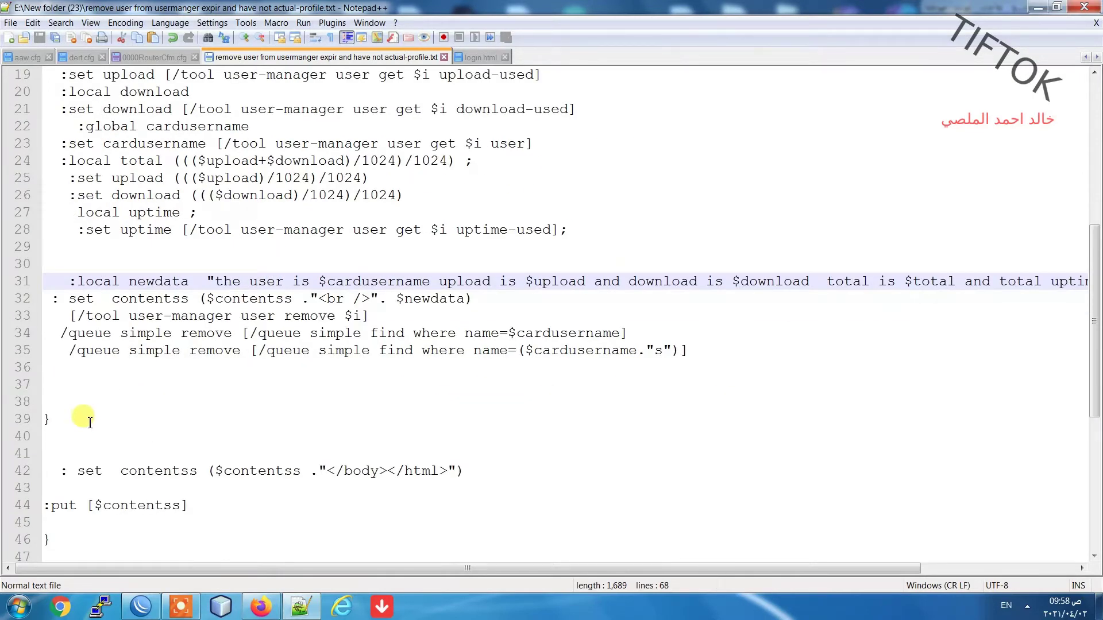
scroll(92, 422, down, 4)
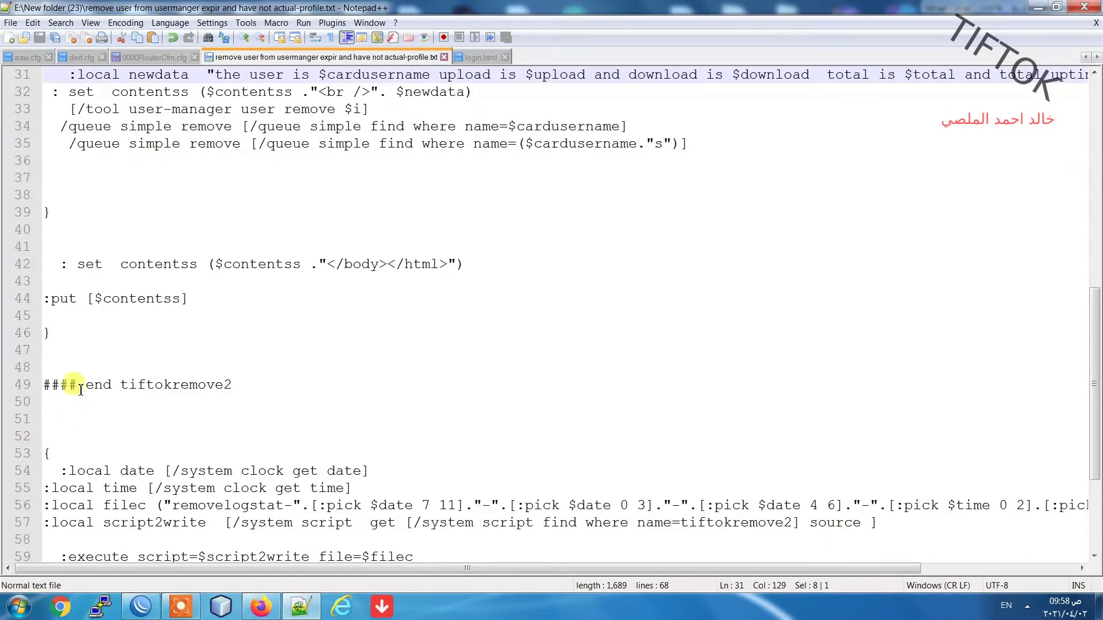
click(273, 382)
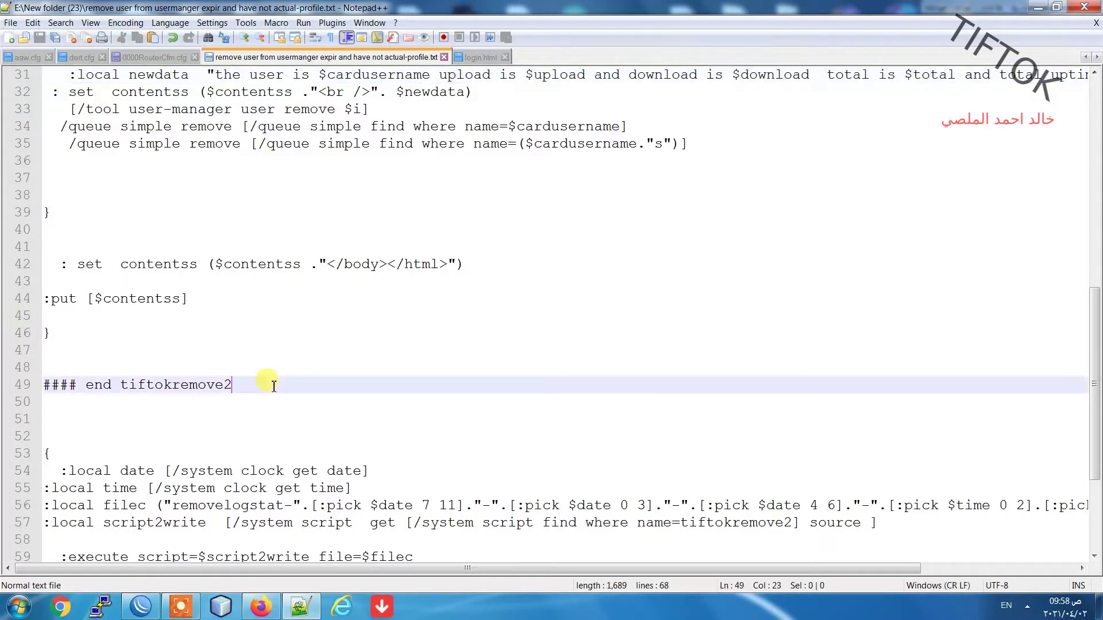
key(shift+Up)
key(shift+Up)
key(shift+Up)
key(shift+Up)
key(shift+Up)
key(shift+Home)
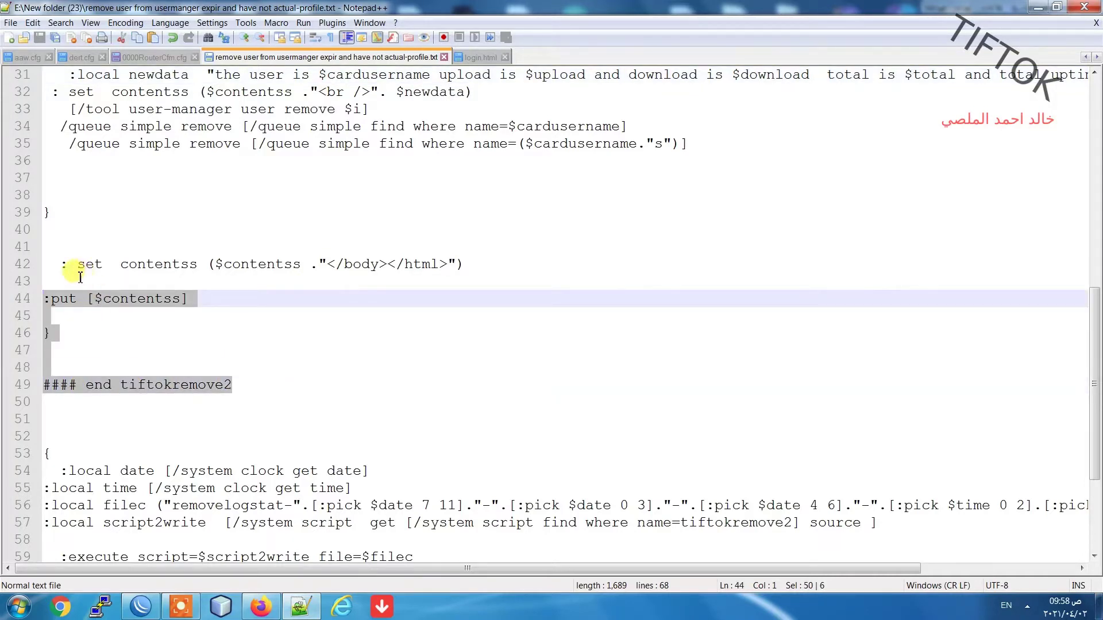
click(114, 365)
scroll(192, 395, up, 5)
scroll(192, 395, up, 5)
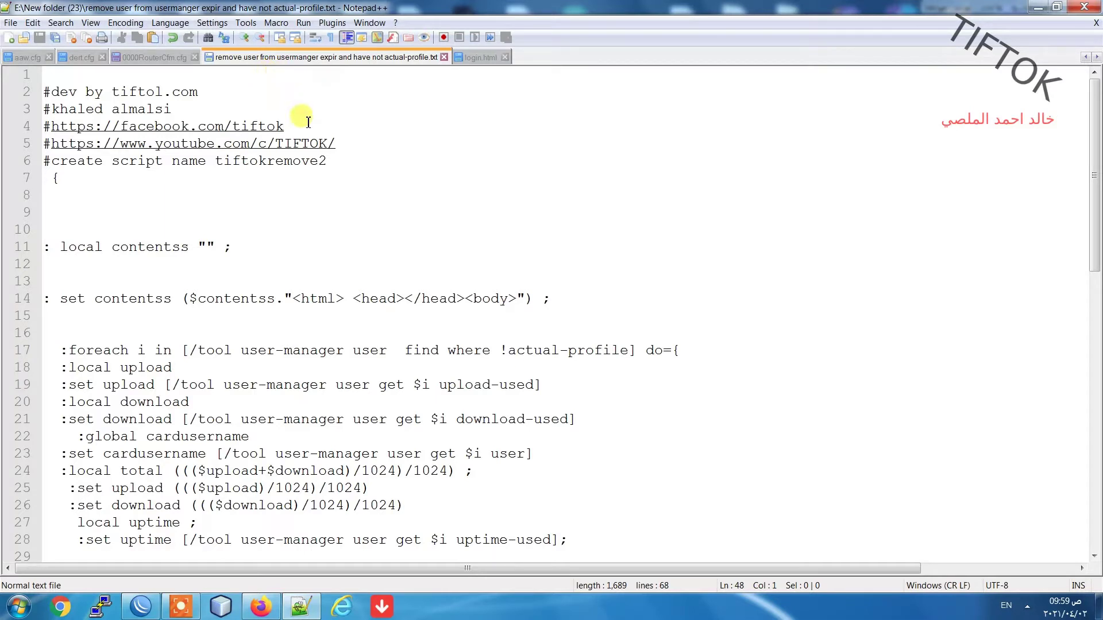
Step: Copy the script name tiftokremove2 from the header comment on line 6
click(282, 165)
double_click(281, 164)
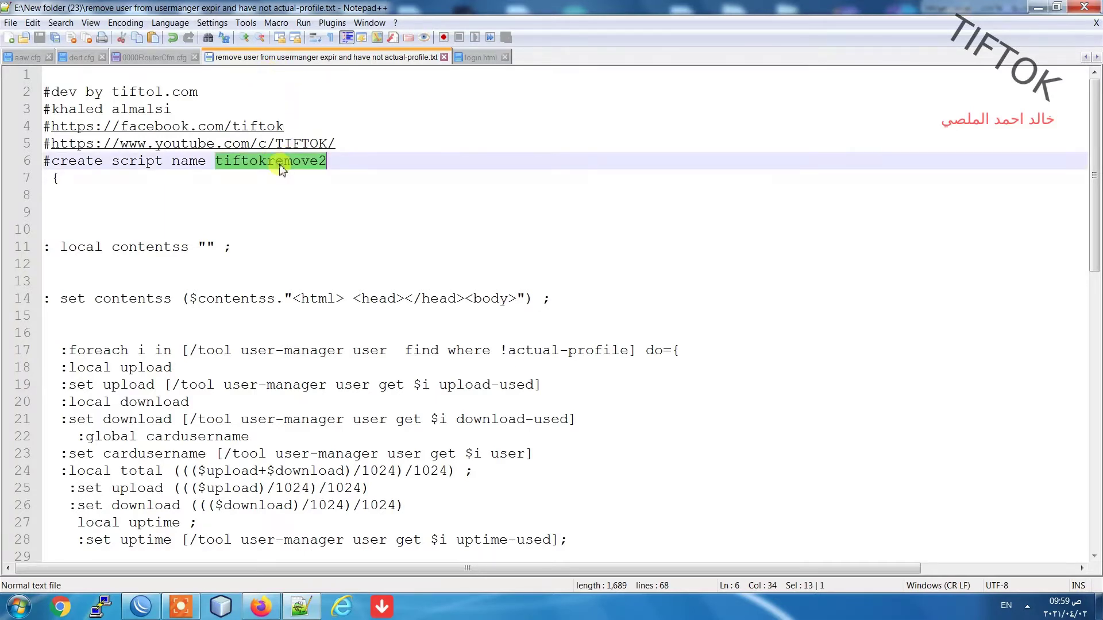
right_click(281, 166)
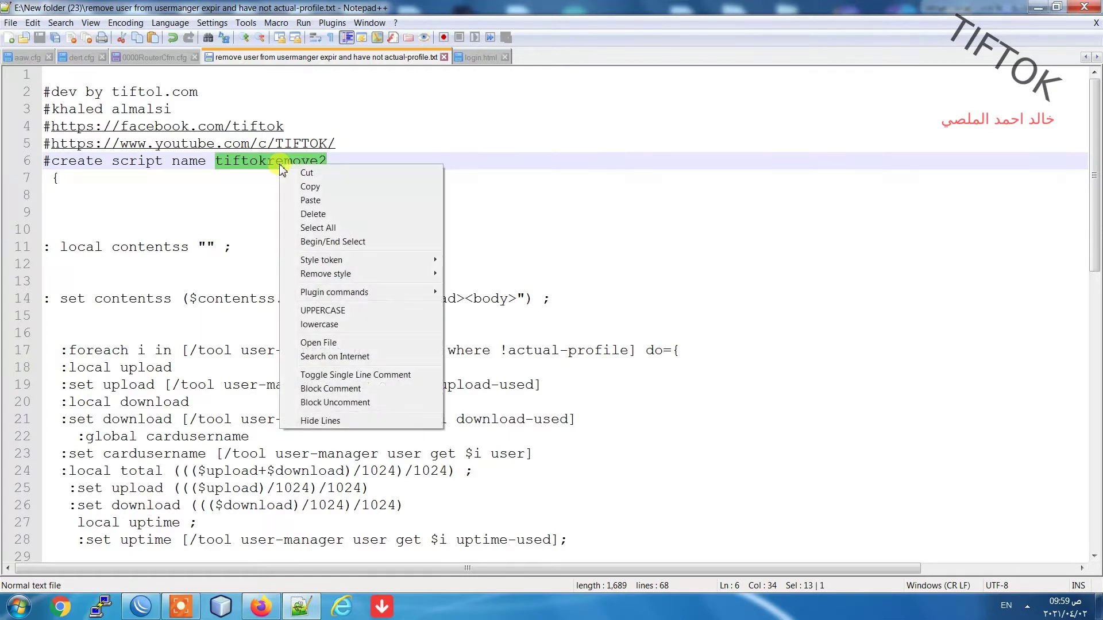
click(307, 185)
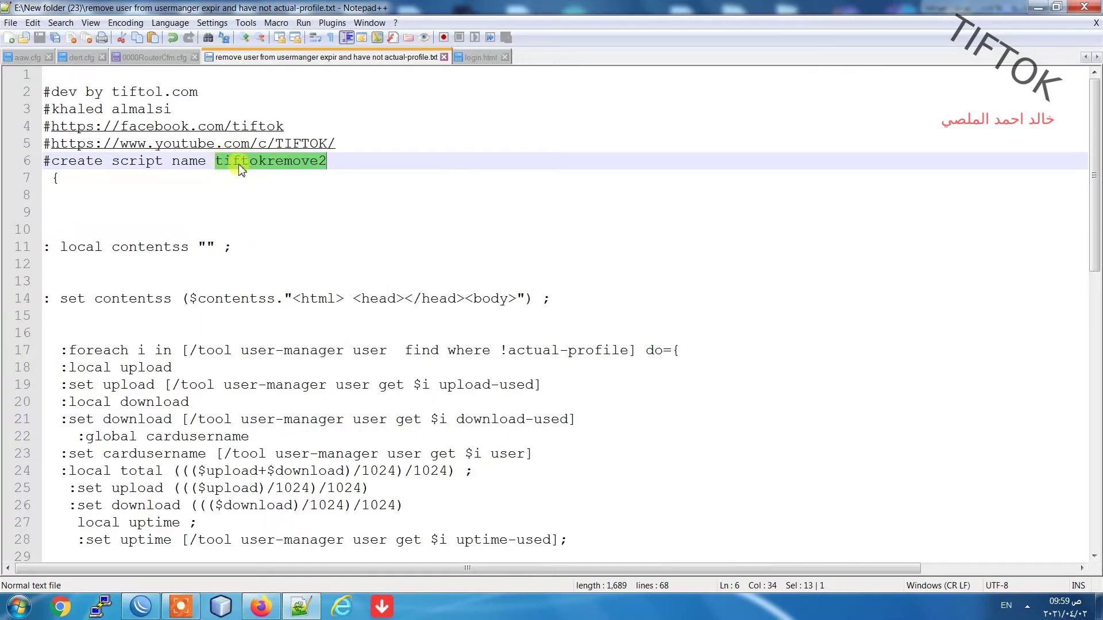
Step: In WinBox, open System > Scripts and start a new script
click(141, 606)
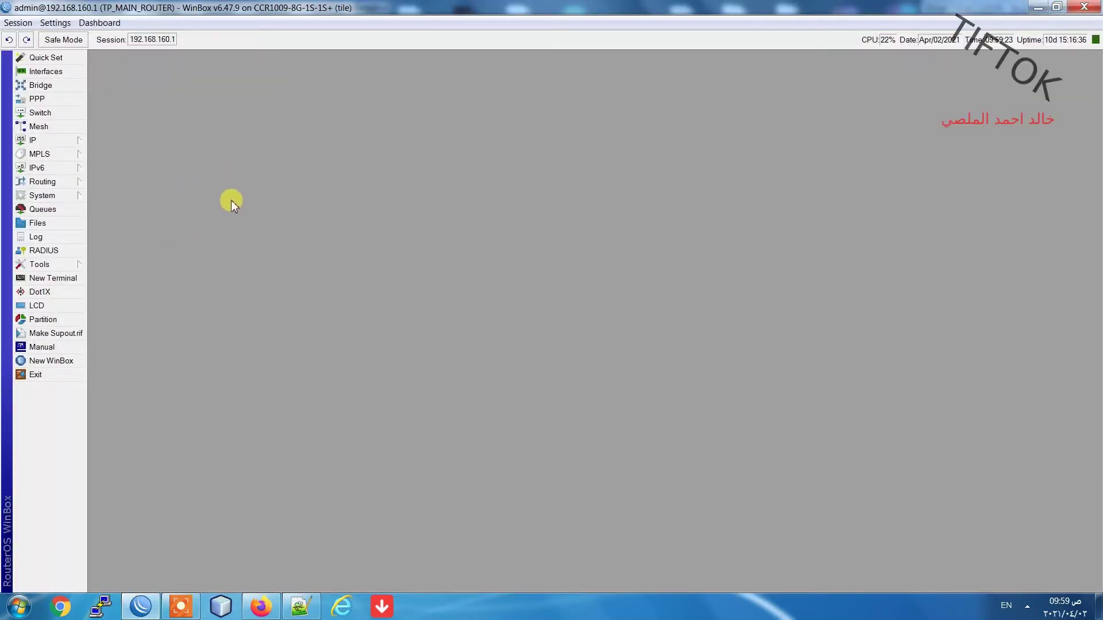
click(57, 198)
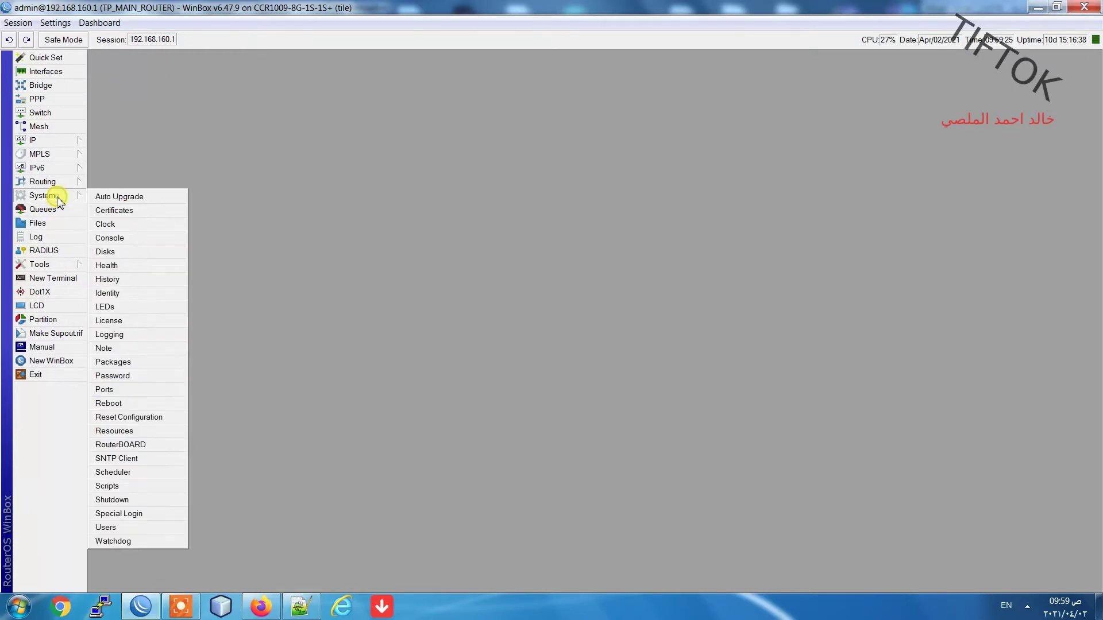
click(150, 486)
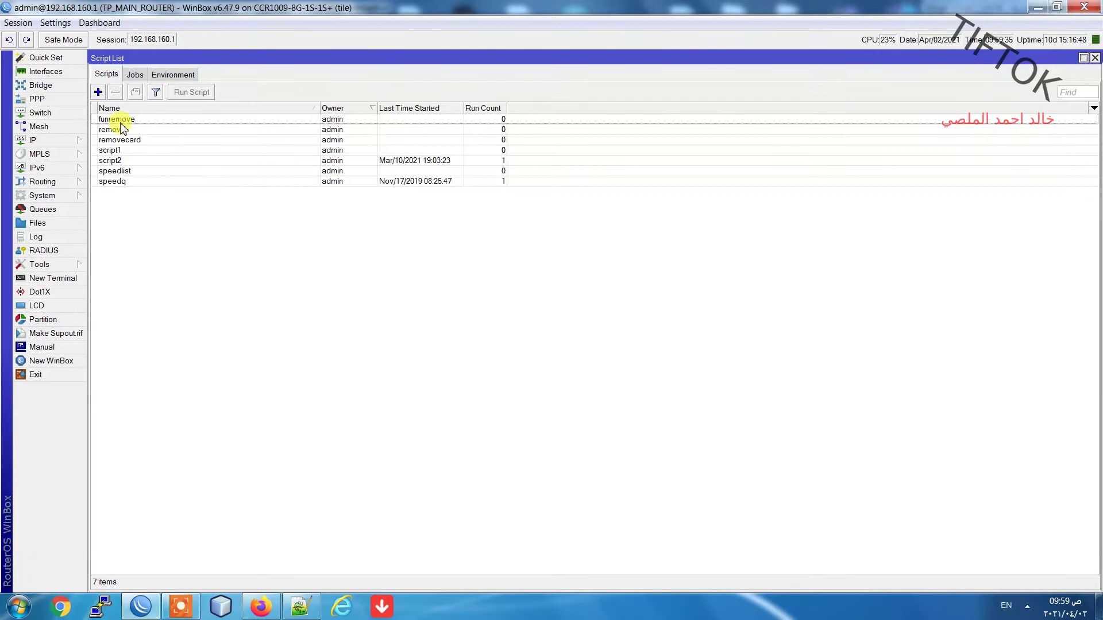
click(97, 93)
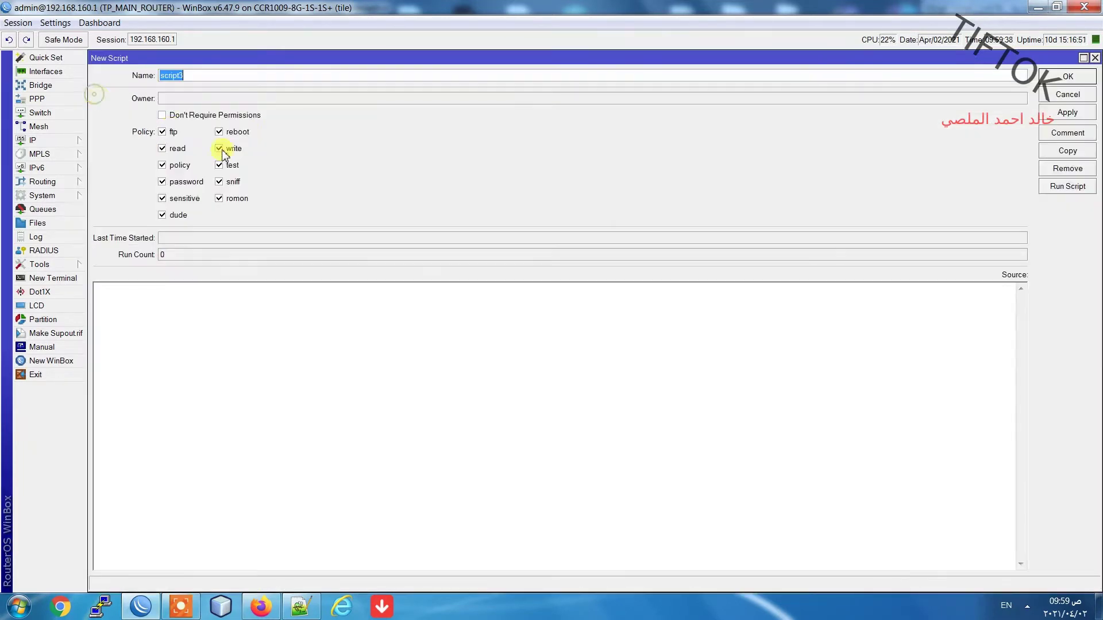
Step: Replace the default name script3 with the copied name tiftokremove2
right_click(228, 79)
click(236, 86)
right_click(227, 79)
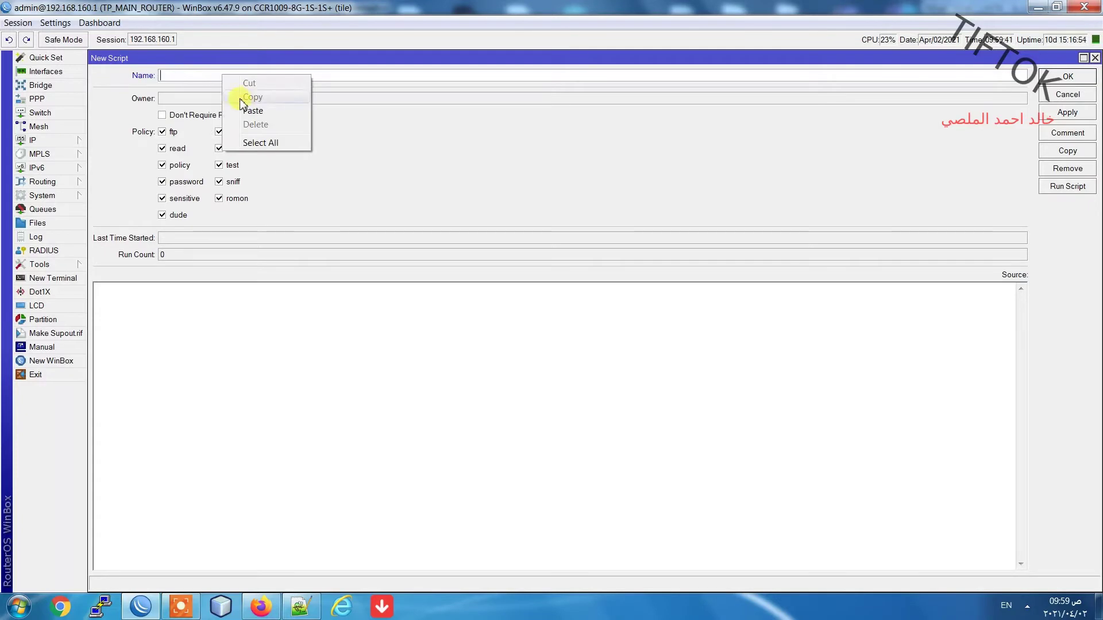
click(205, 81)
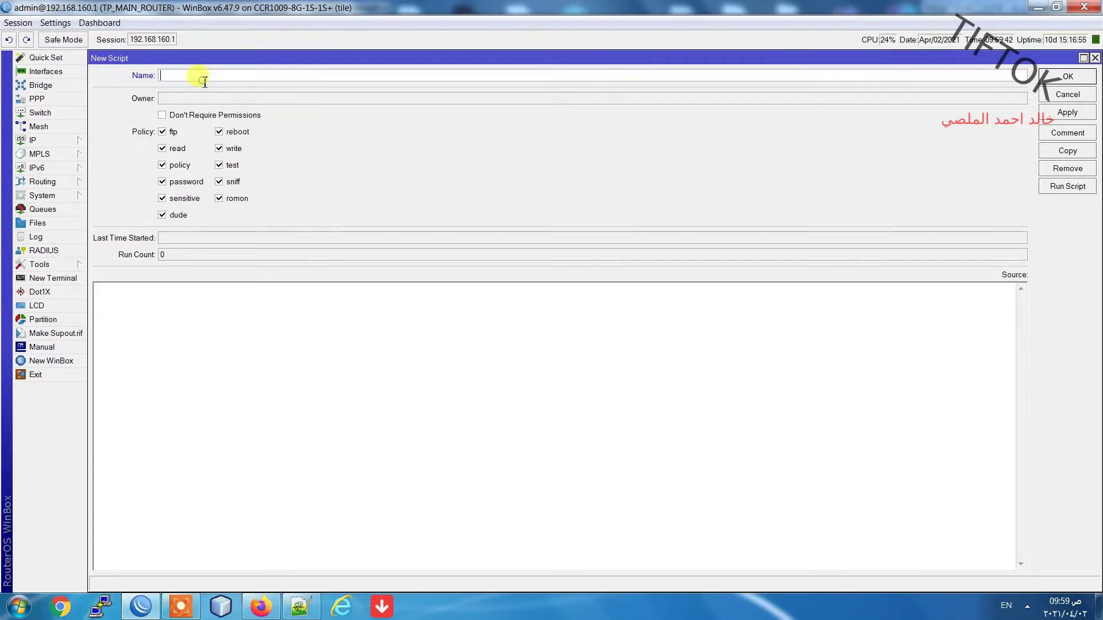
click(301, 606)
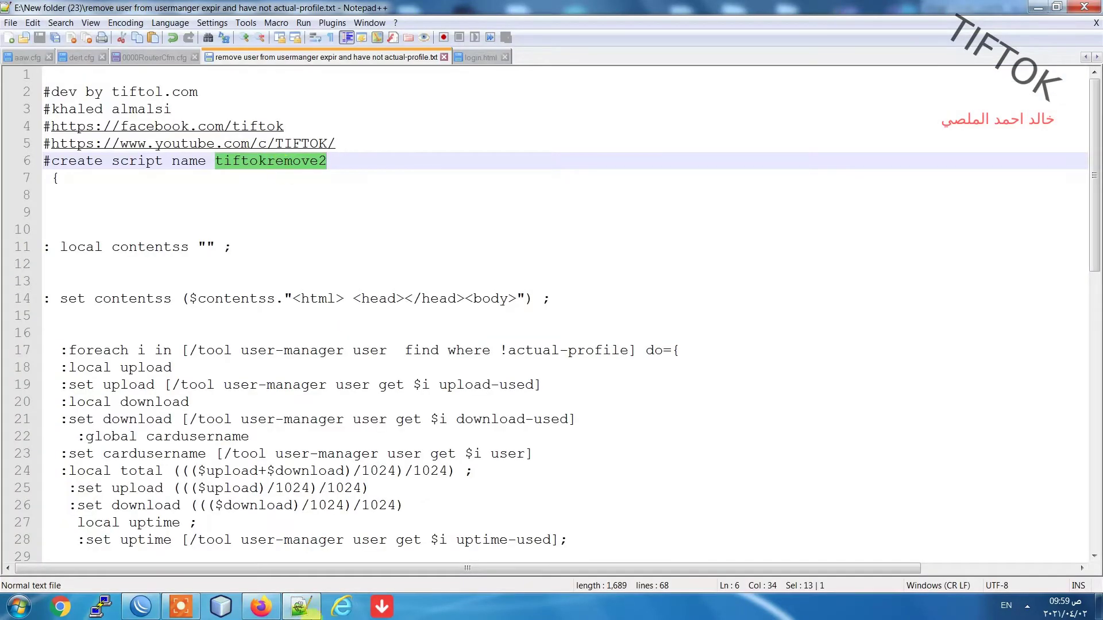
click(294, 612)
key(ctrl+v)
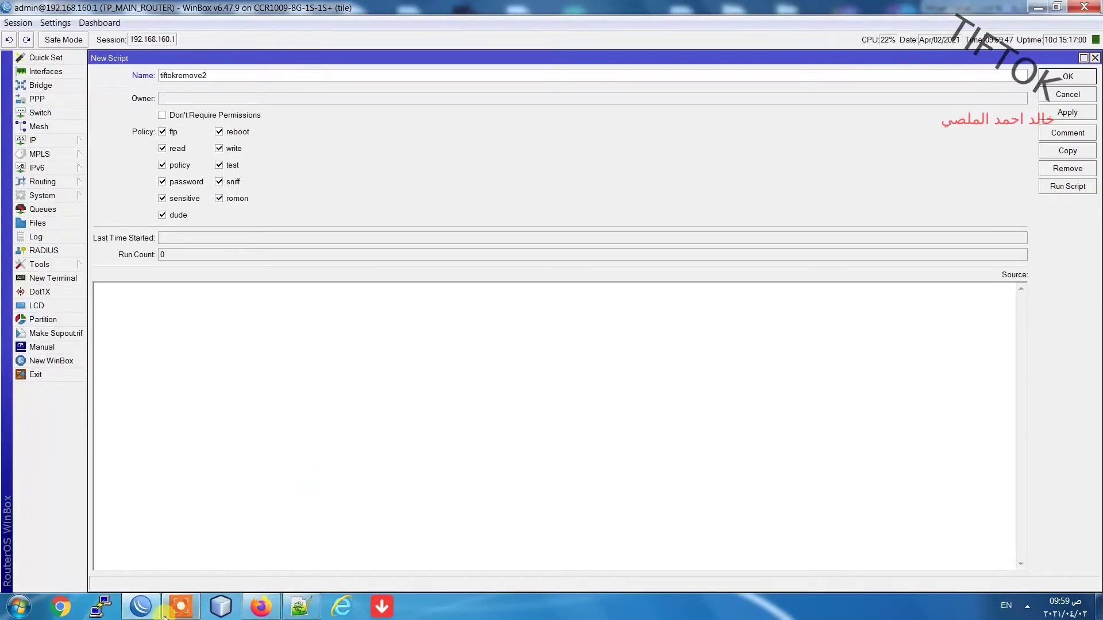
Step: Select the script from line 1 through '#### end tiftokremove2' for copying
click(301, 607)
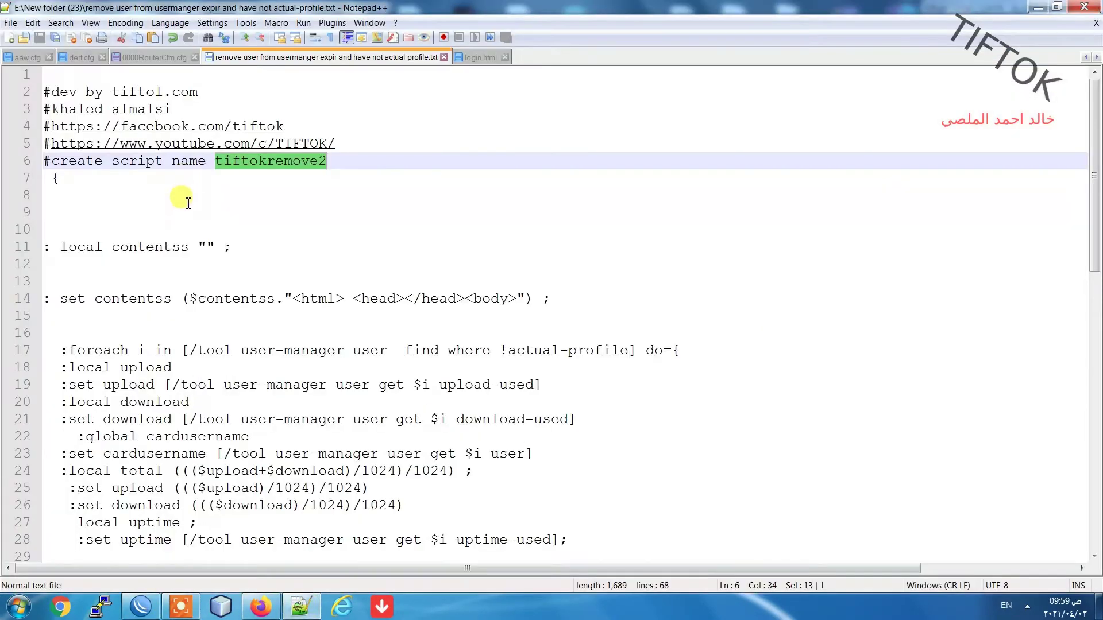
drag(102, 77, 250, 494)
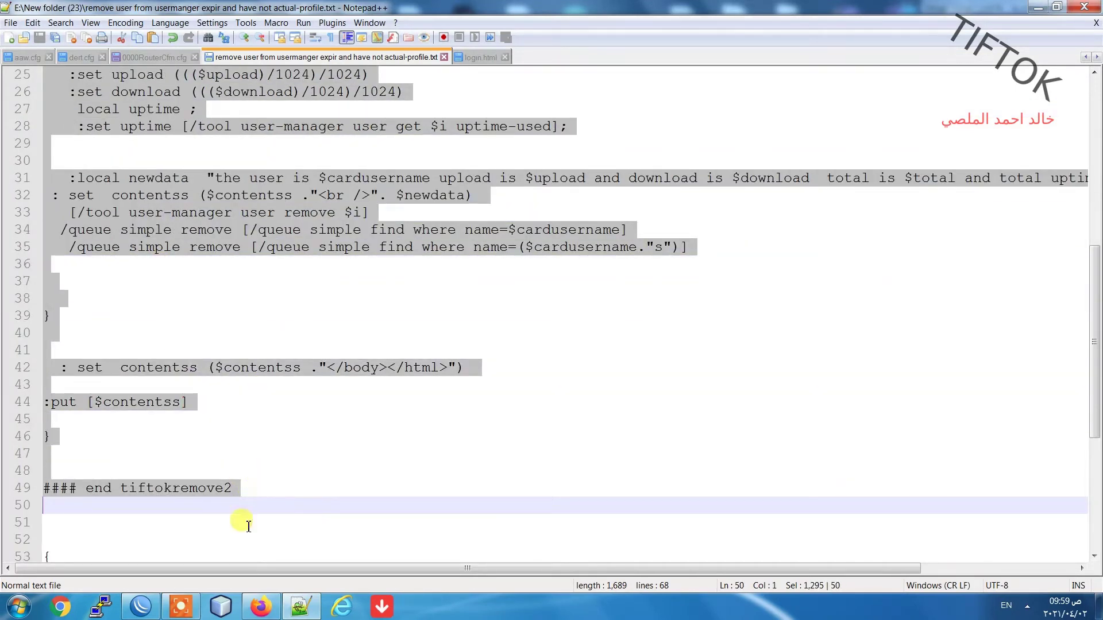
Step: Paste the copied code into the Source box and save the tiftokremove2 script with OK
click(141, 606)
click(315, 360)
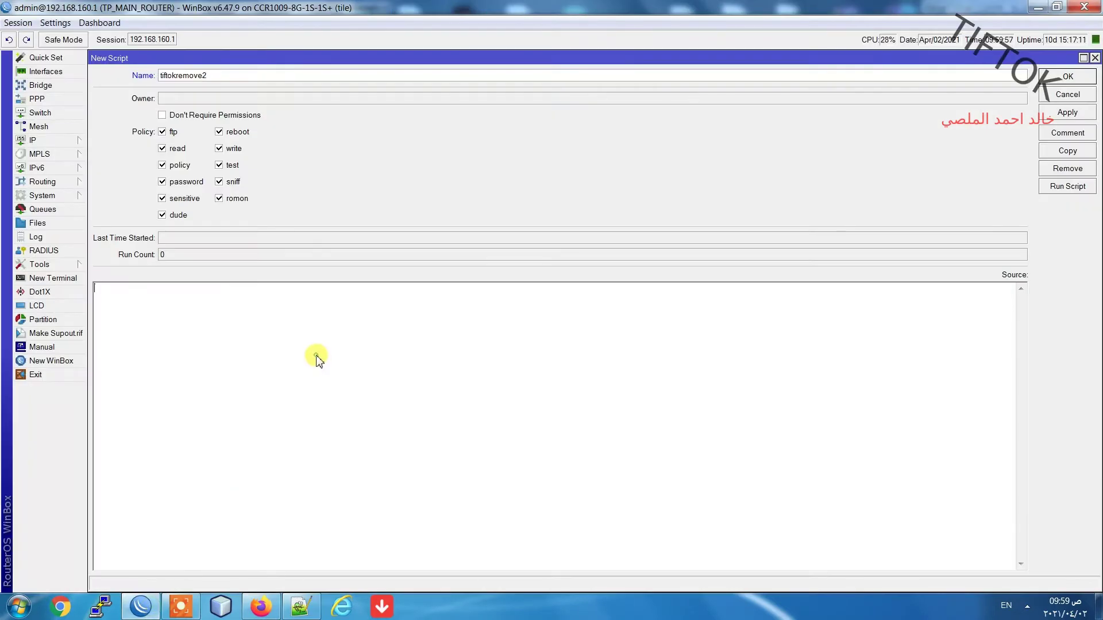
right_click(325, 350)
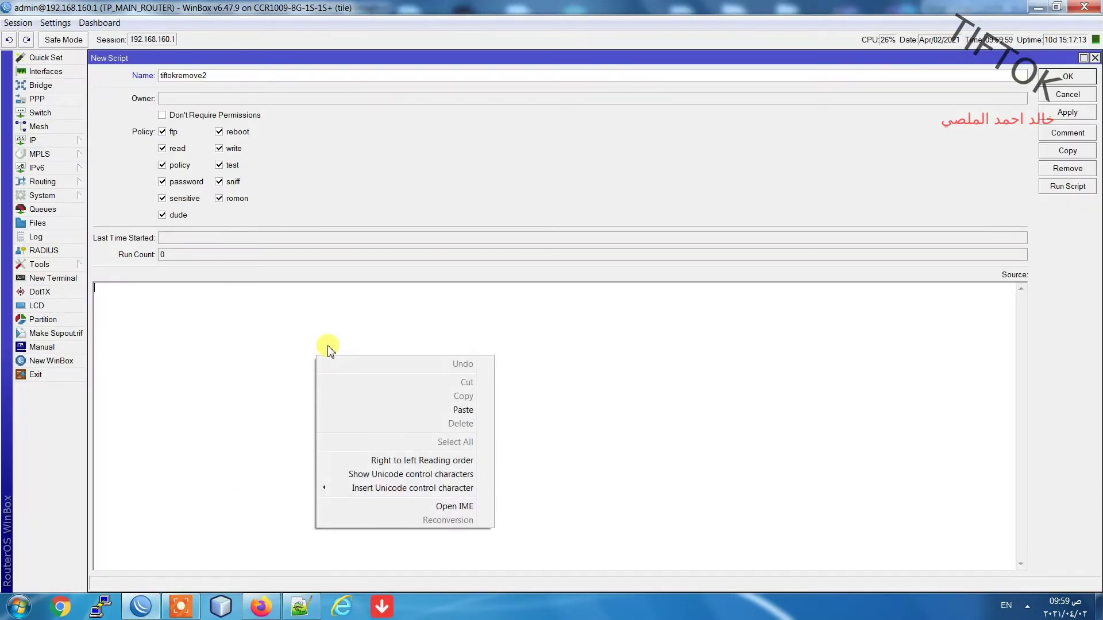
click(415, 409)
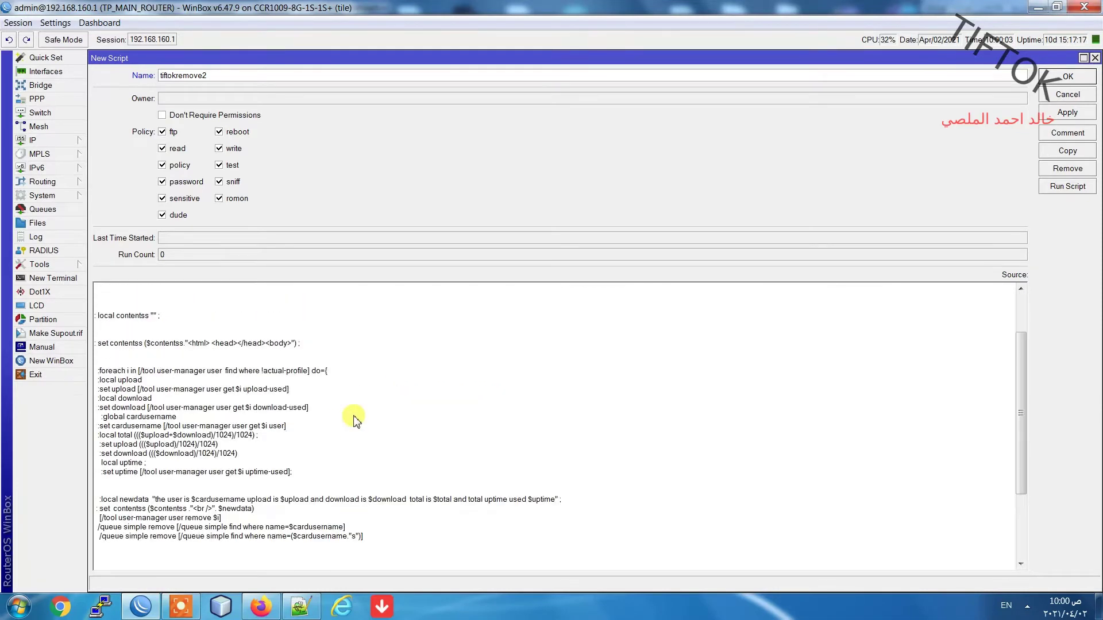
scroll(354, 420, up, 3)
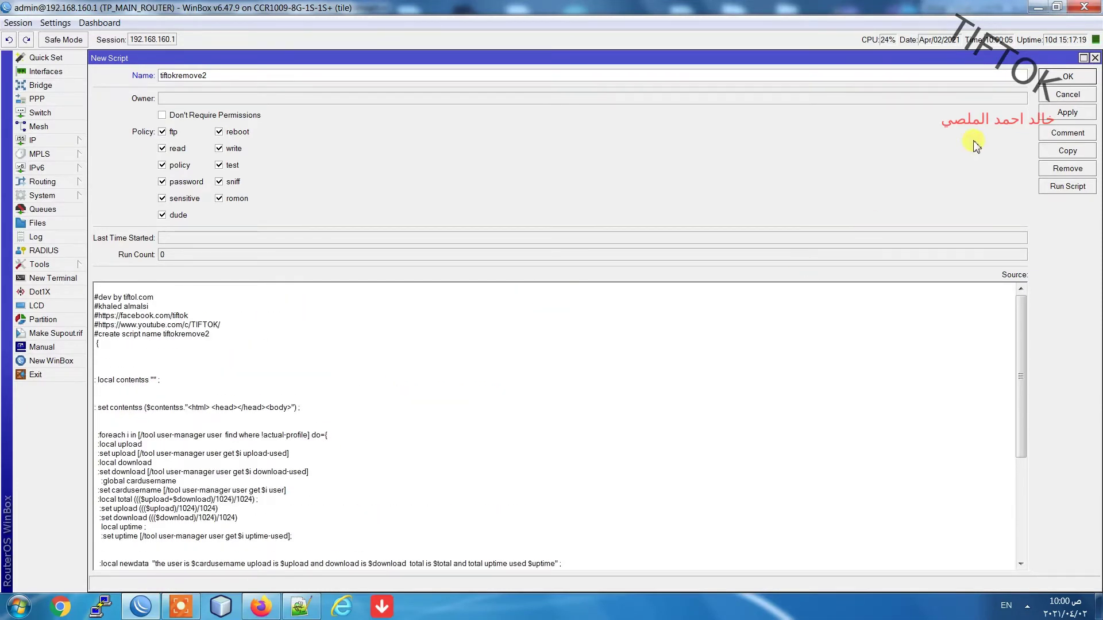
click(1067, 77)
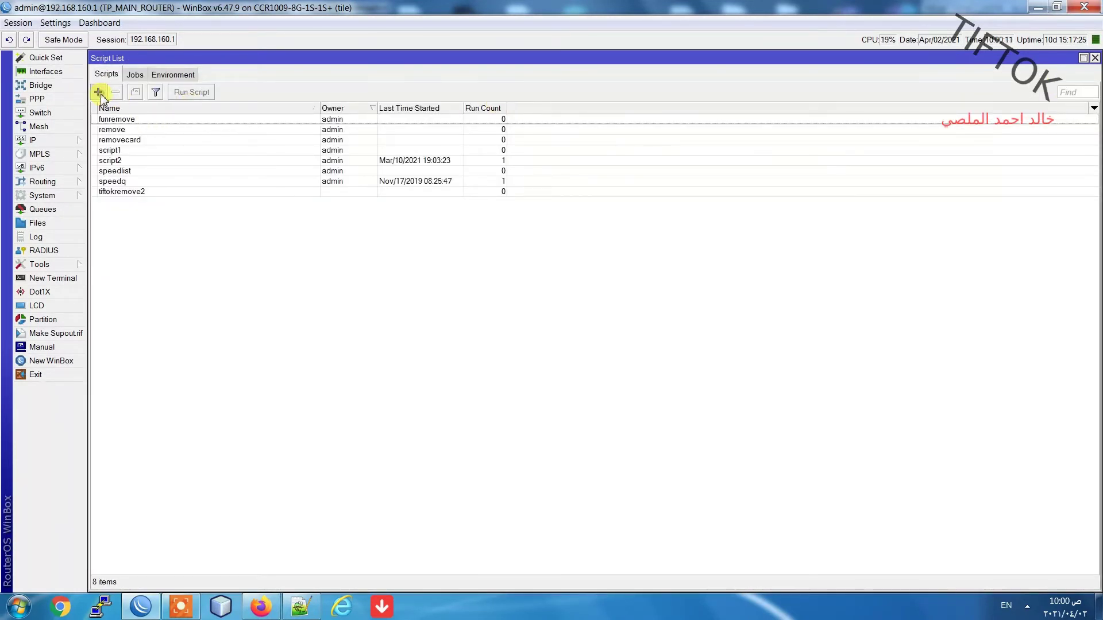
click(55, 198)
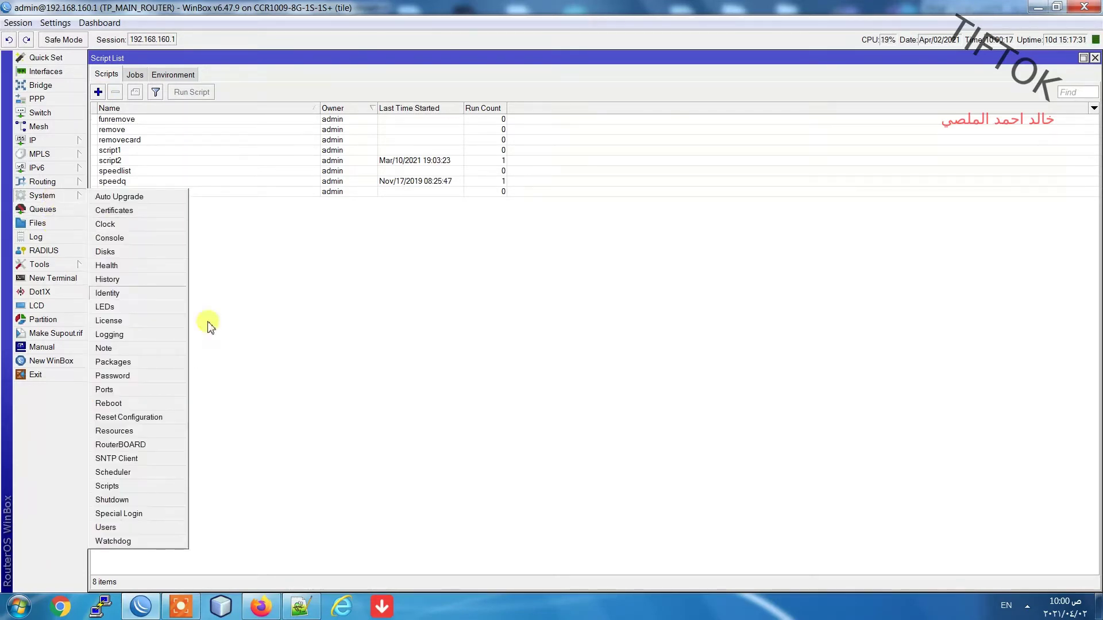
click(152, 473)
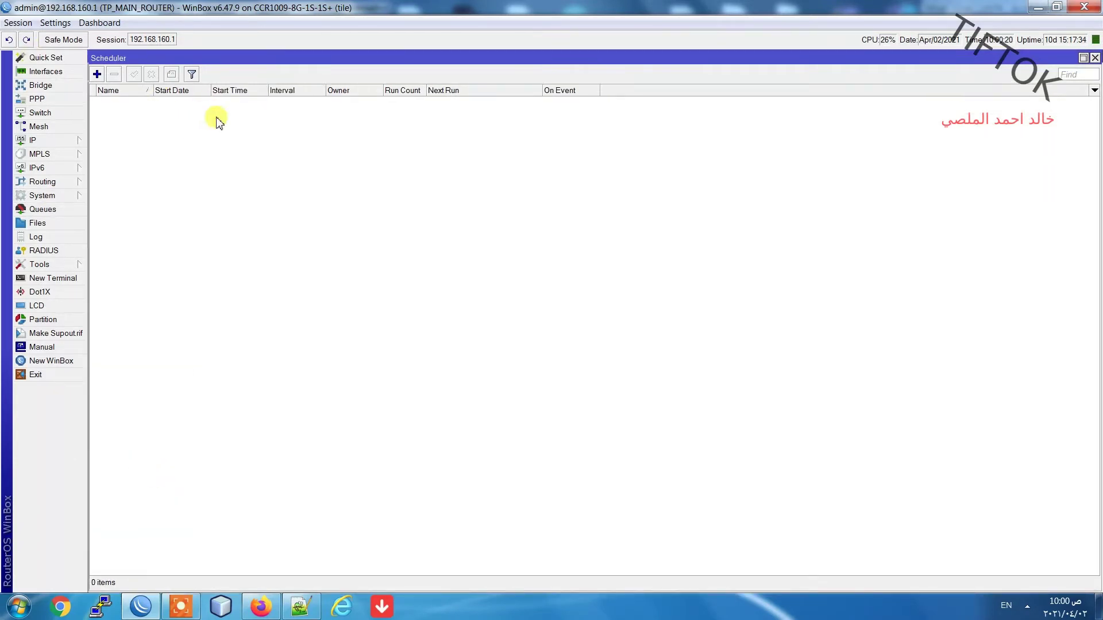
click(1096, 59)
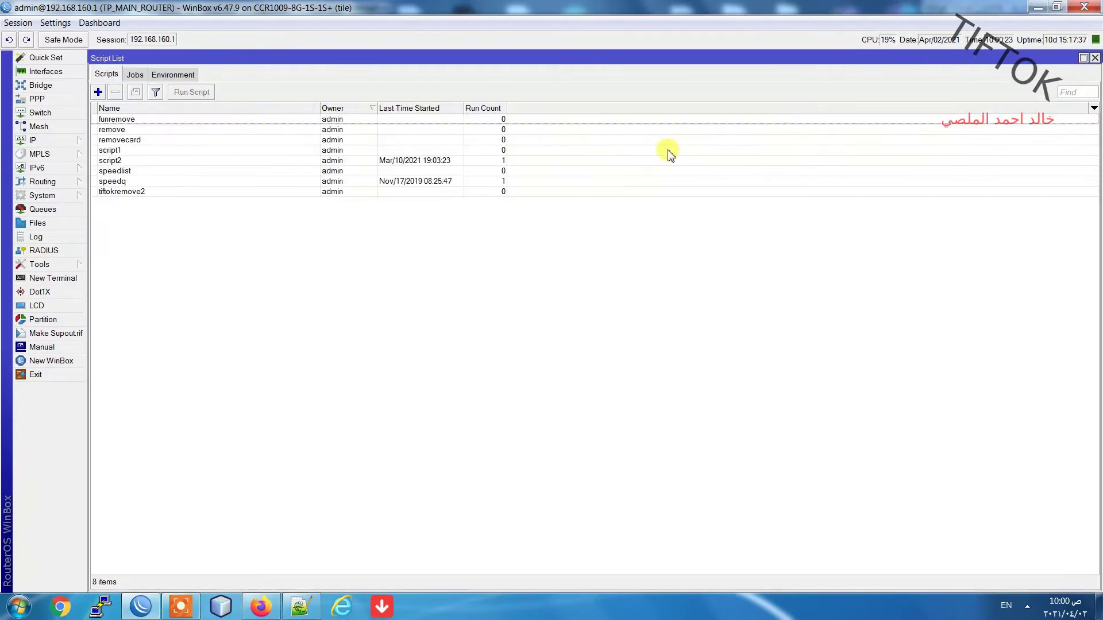
Step: Start a new script named runremove and select its source code in Notepad++
click(97, 92)
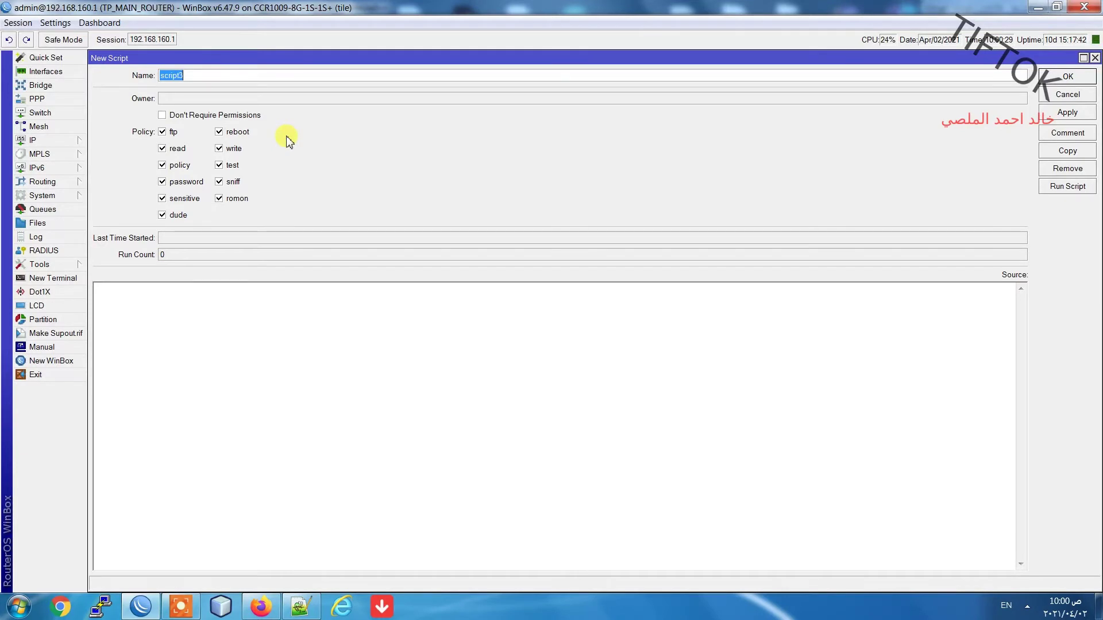
text(t)
click(301, 606)
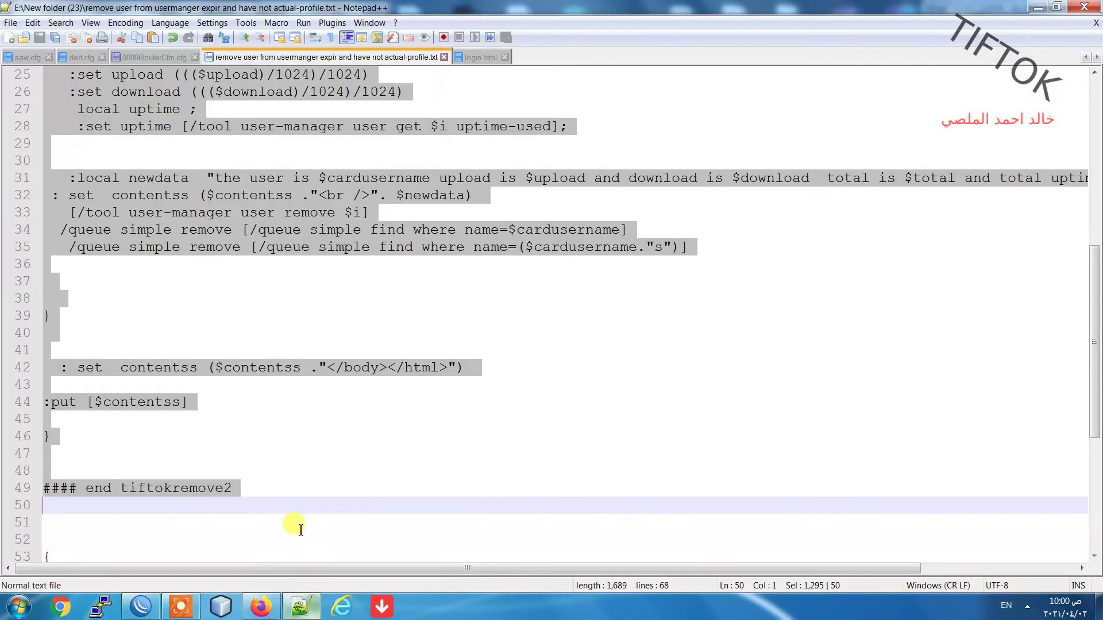
click(150, 484)
scroll(69, 475, down, 4)
drag(48, 333, 84, 522)
key(ctrl+c)
Step: Paste the source running tiftokremove2 into a dated removelogstat file, then Apply and OK
click(140, 606)
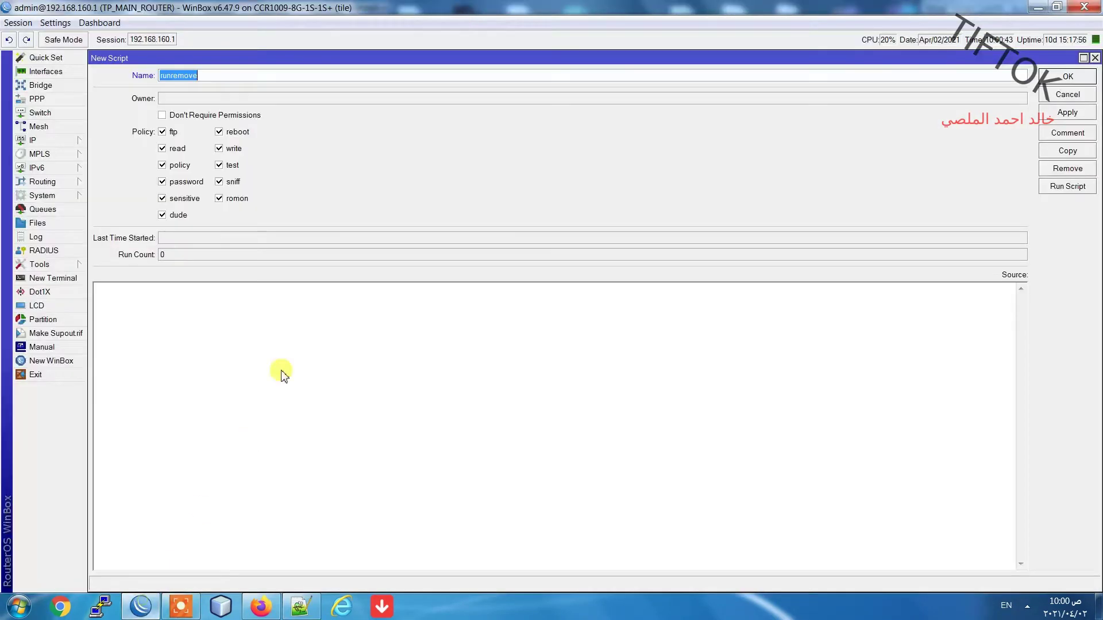
click(282, 374)
key(ctrl+v)
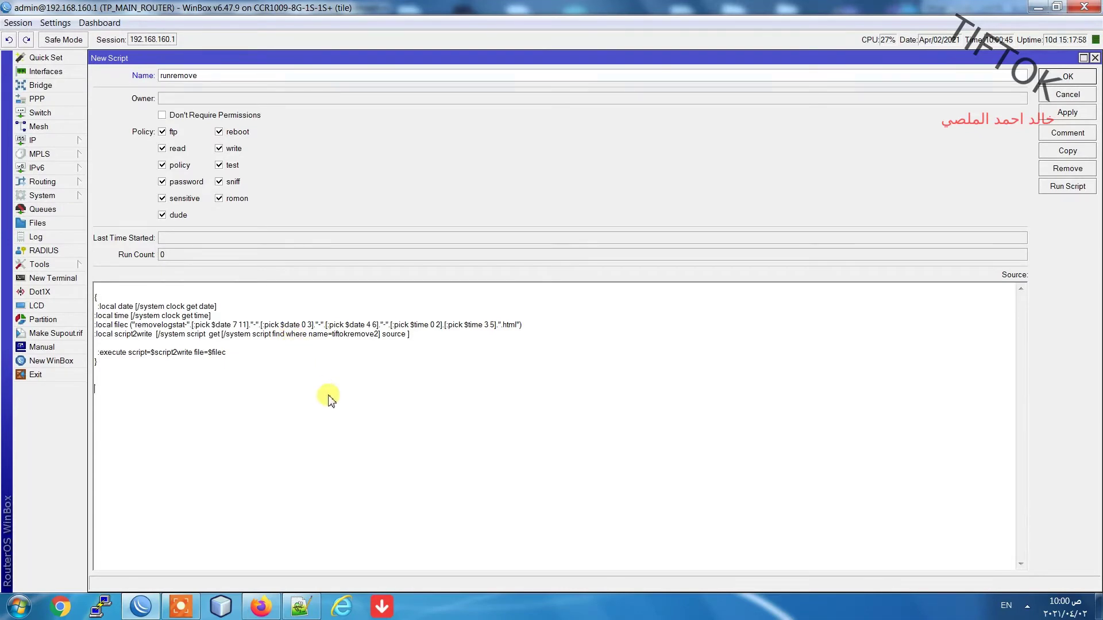
click(1072, 114)
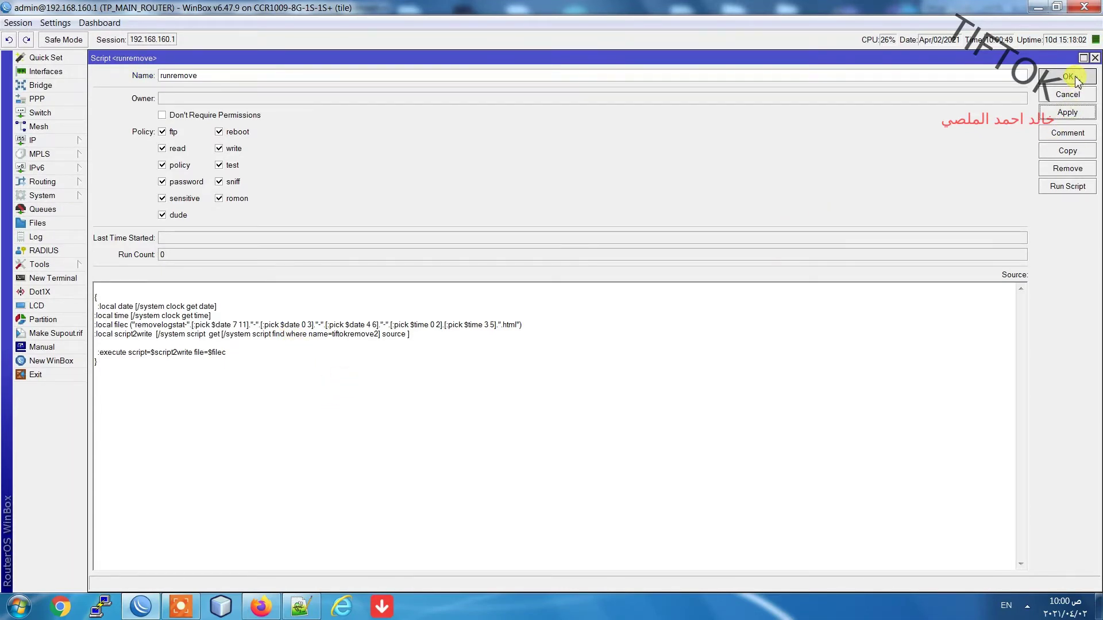
click(1069, 77)
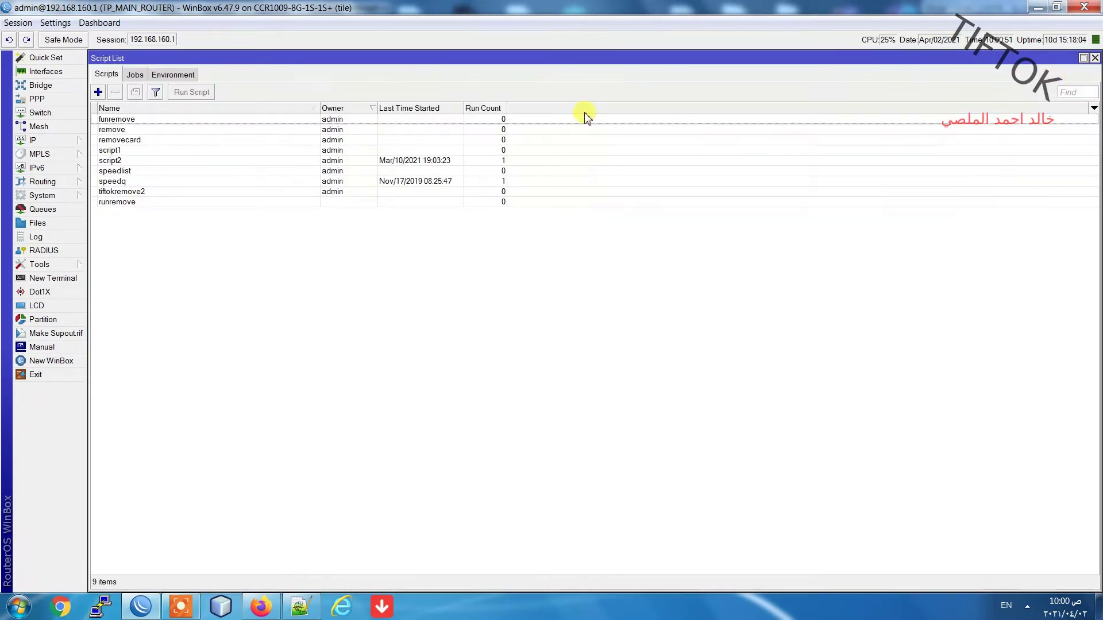
Step: Run the runremove script and check its new entry in the Jobs tab
click(132, 75)
click(115, 79)
click(140, 203)
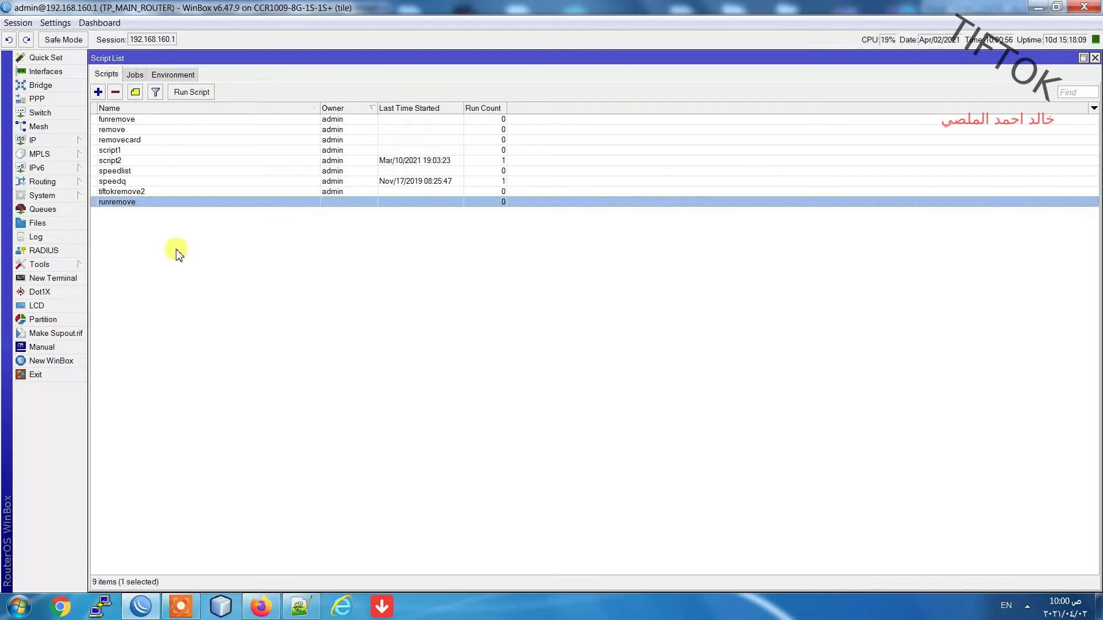
click(193, 94)
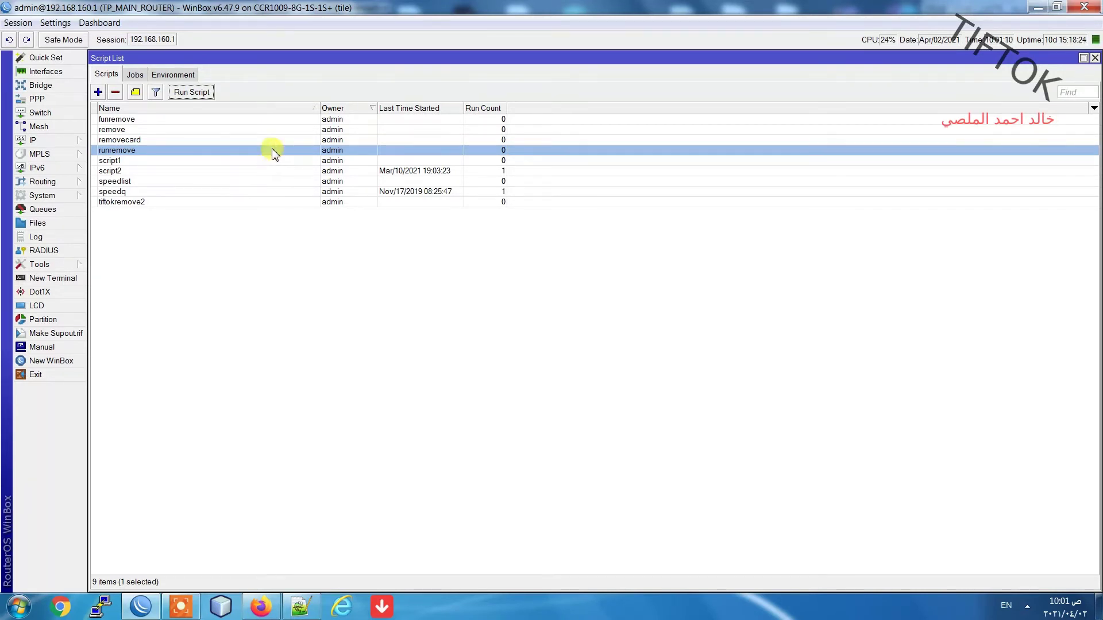
click(340, 242)
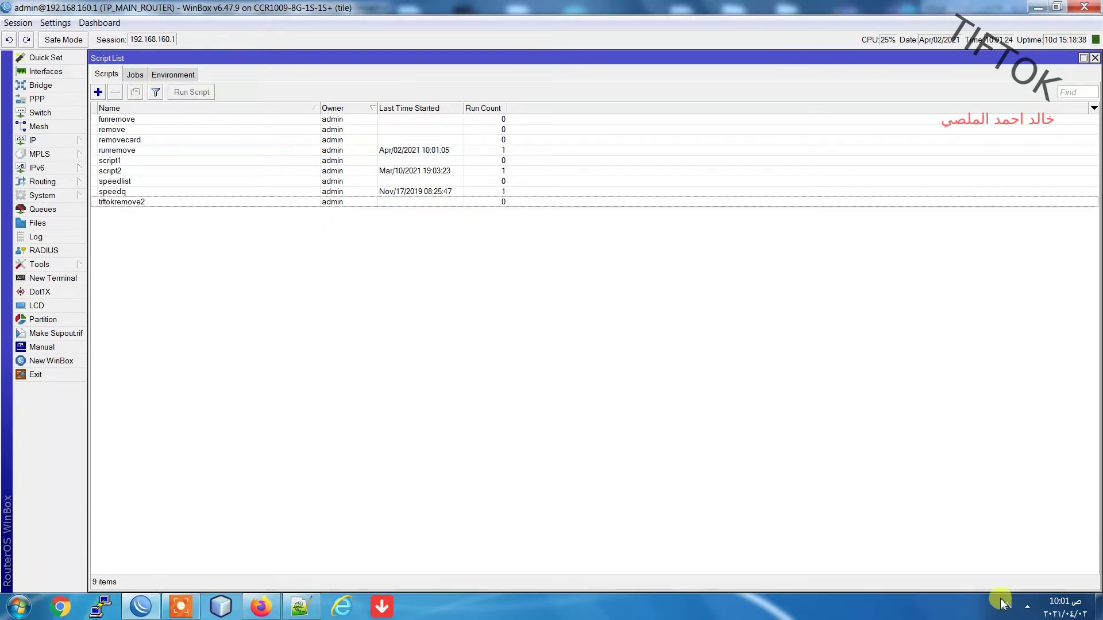
click(140, 76)
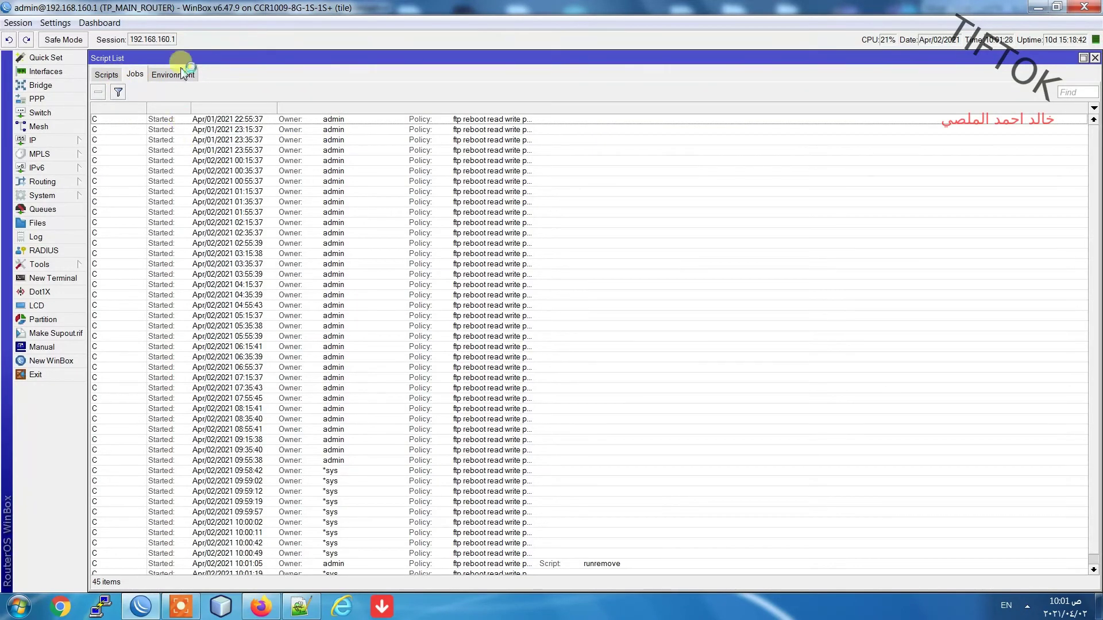
Step: Drag the removelogstat log from the router's Files into the PC's user-manager folder
click(108, 75)
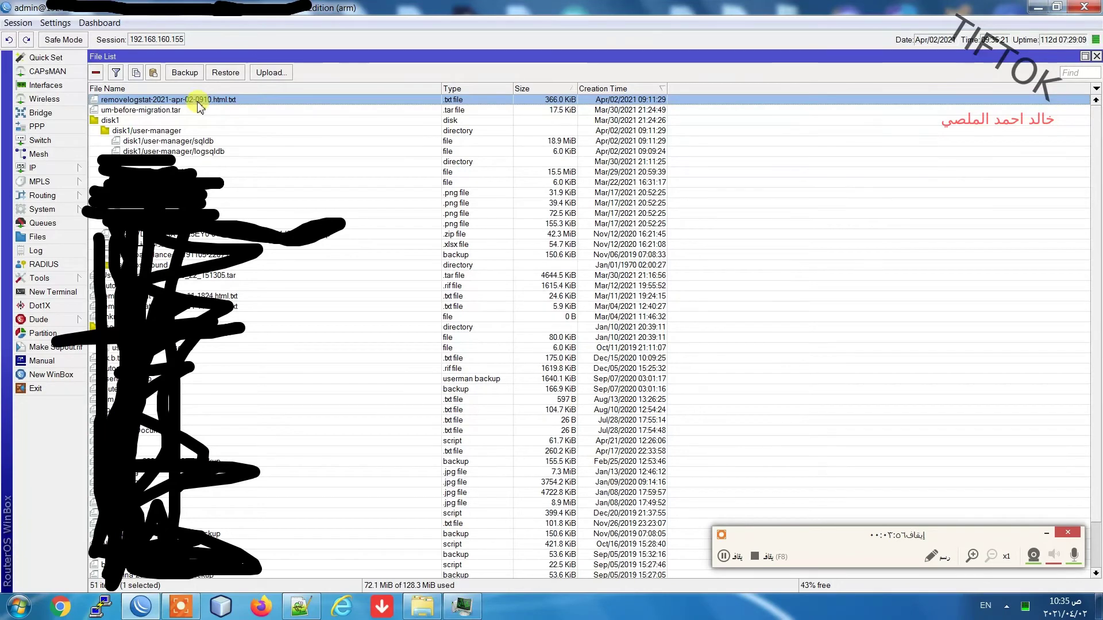
drag(207, 101, 239, 172)
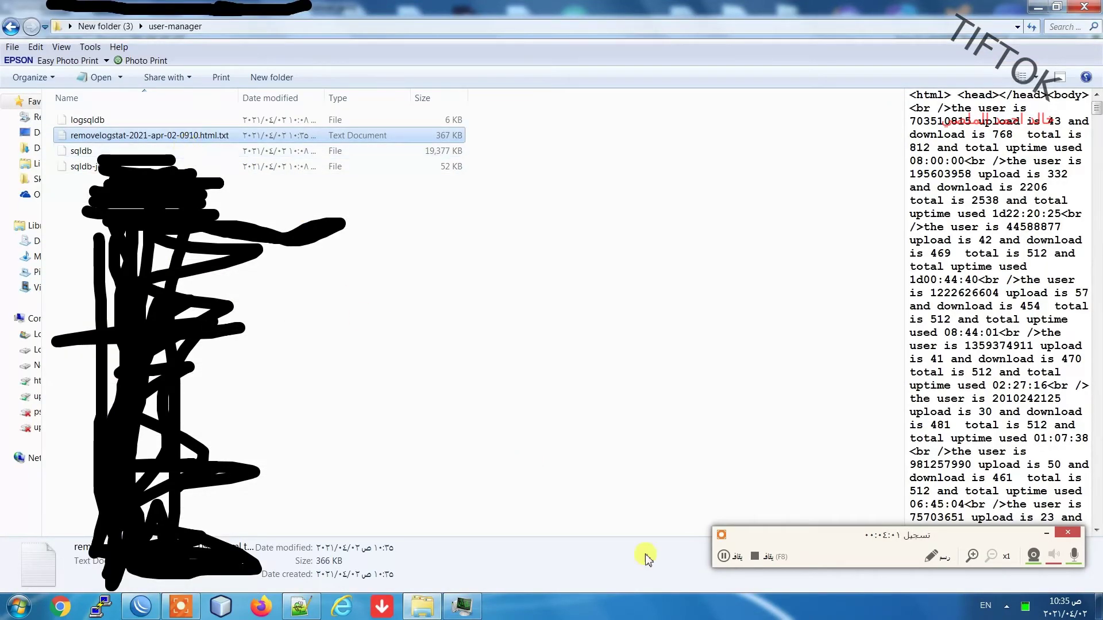
Step: Open the copied removelogstat text log from the user-manager folder
click(931, 556)
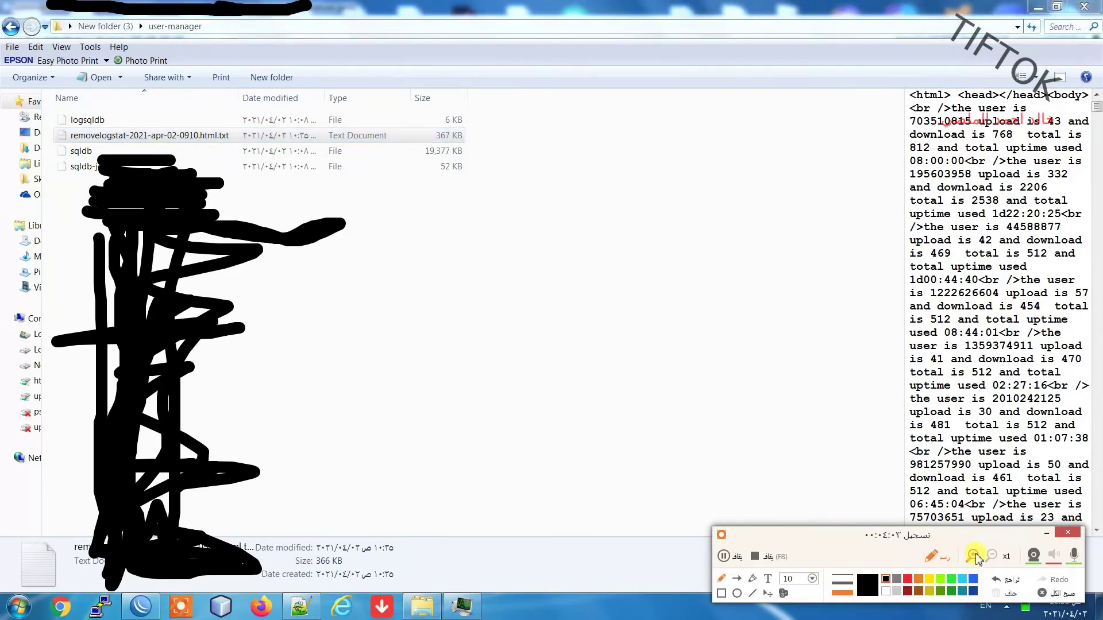
click(1053, 595)
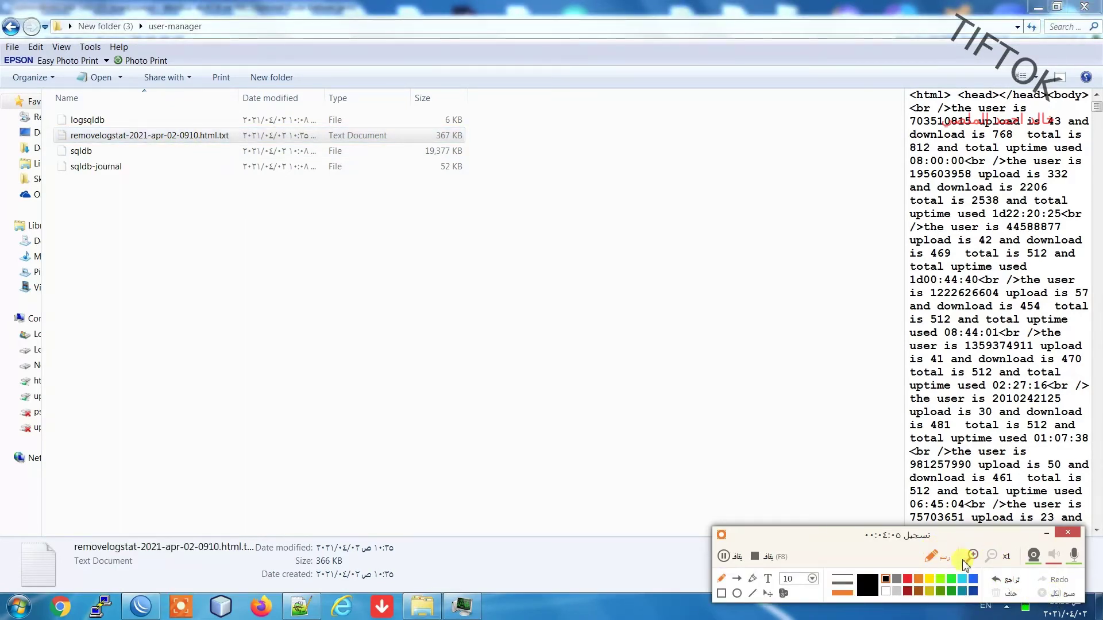
click(933, 556)
right_click(143, 136)
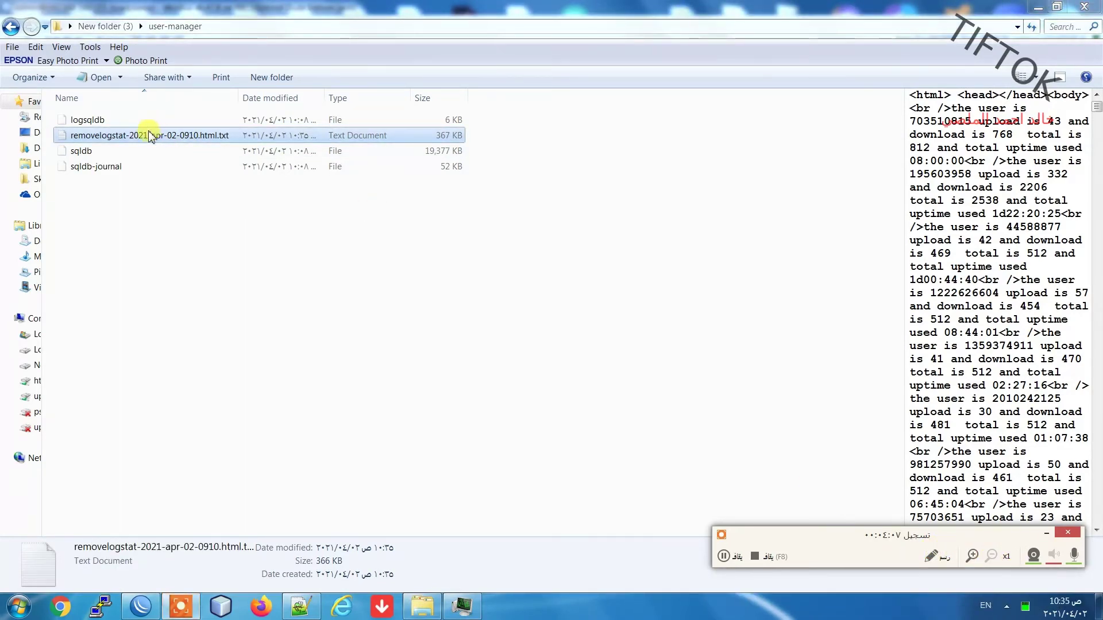
key(Escape)
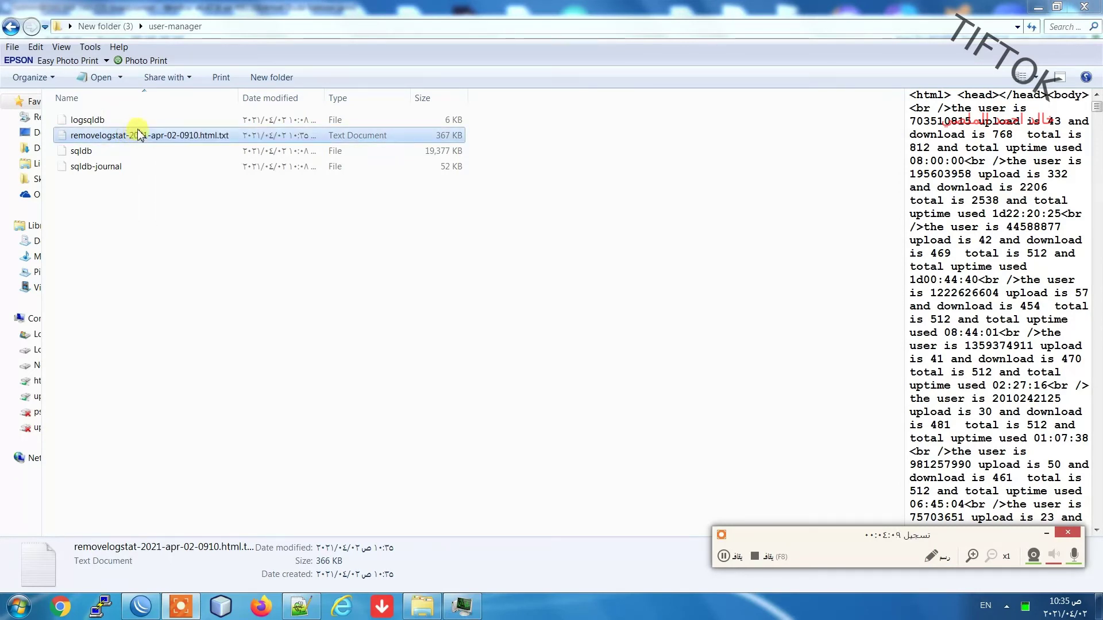
double_click(141, 135)
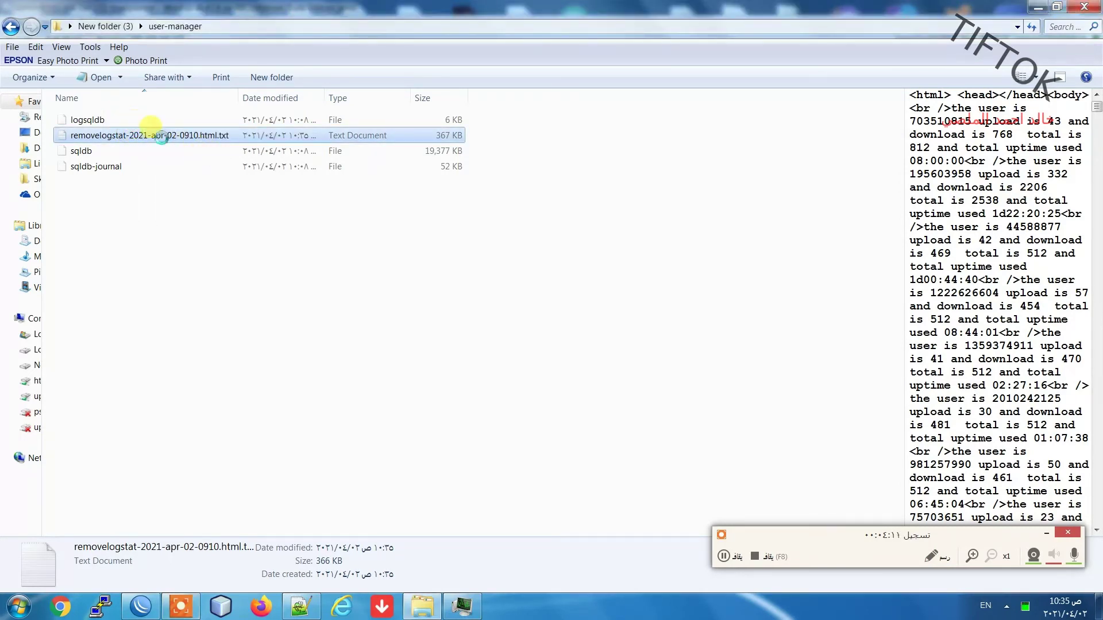
Step: Rename the log to removelogstat-2021-apr-02-0910.html, accepting the extension change
right_click(139, 130)
click(208, 449)
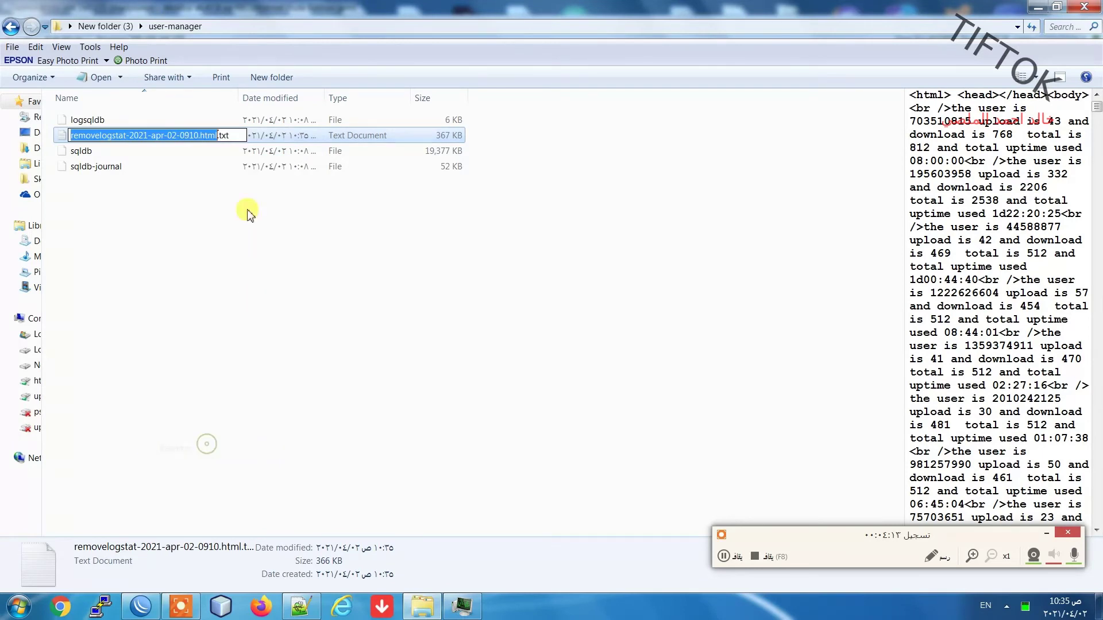
double_click(223, 137)
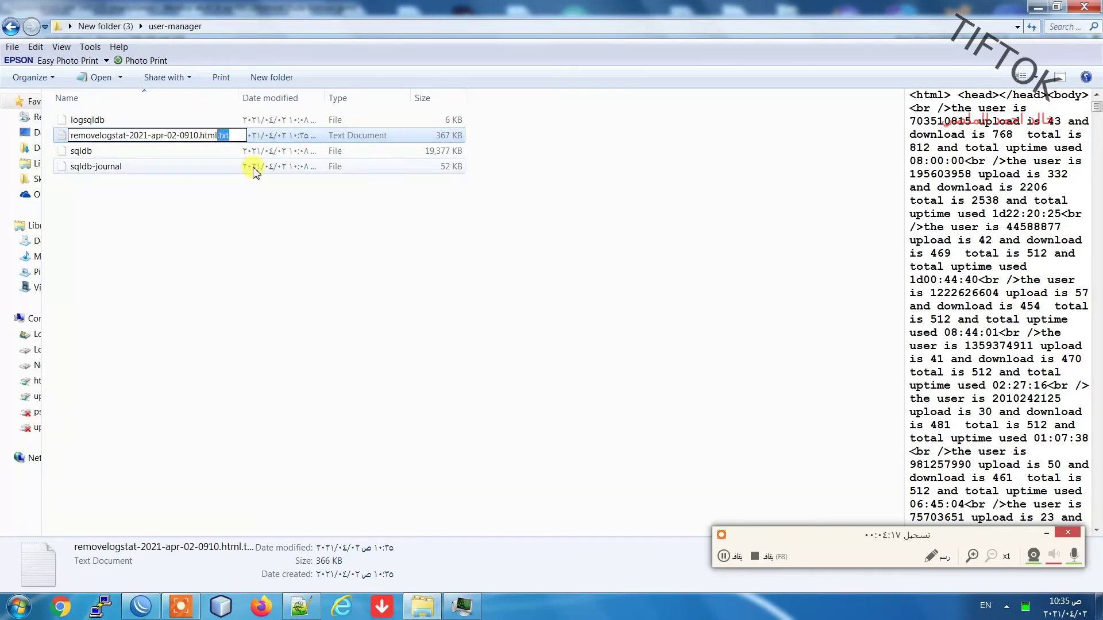
key(BackSpace)
key(Return)
click(616, 310)
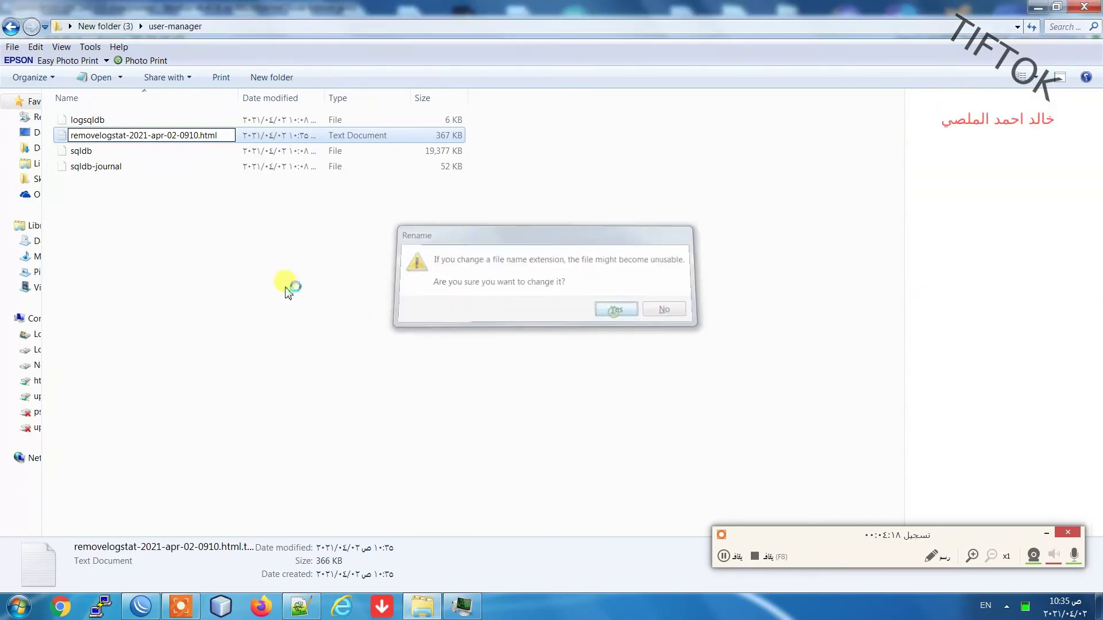
click(287, 293)
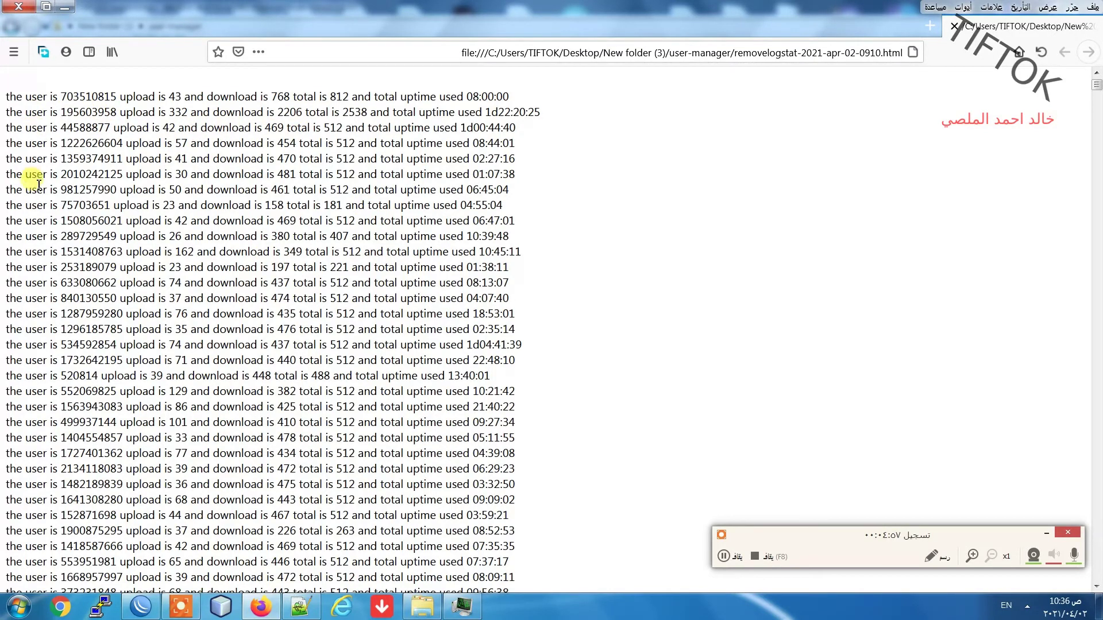
Step: Highlight the first user's id, upload 43, download 768, total 812 and uptime, then close Firefox
drag(1095, 86, 861, 213)
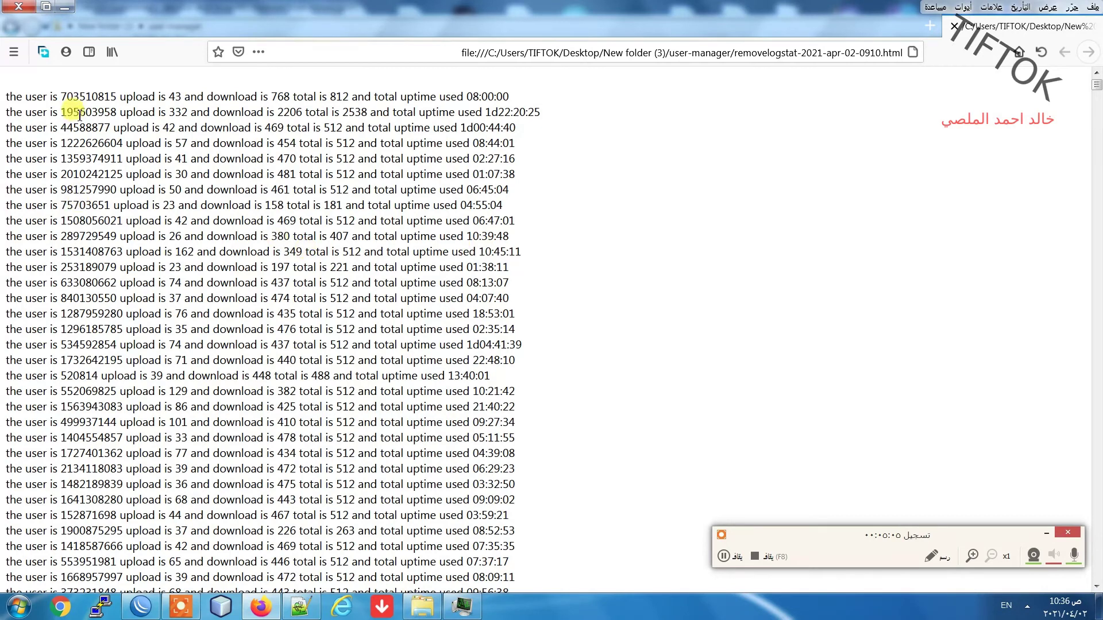
double_click(79, 96)
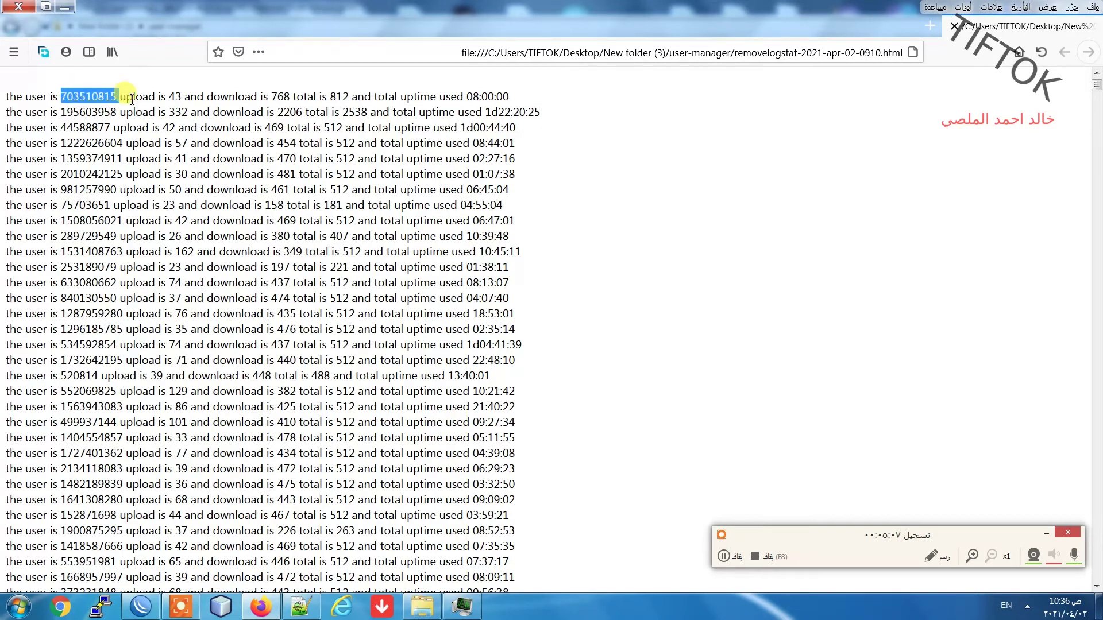
double_click(177, 96)
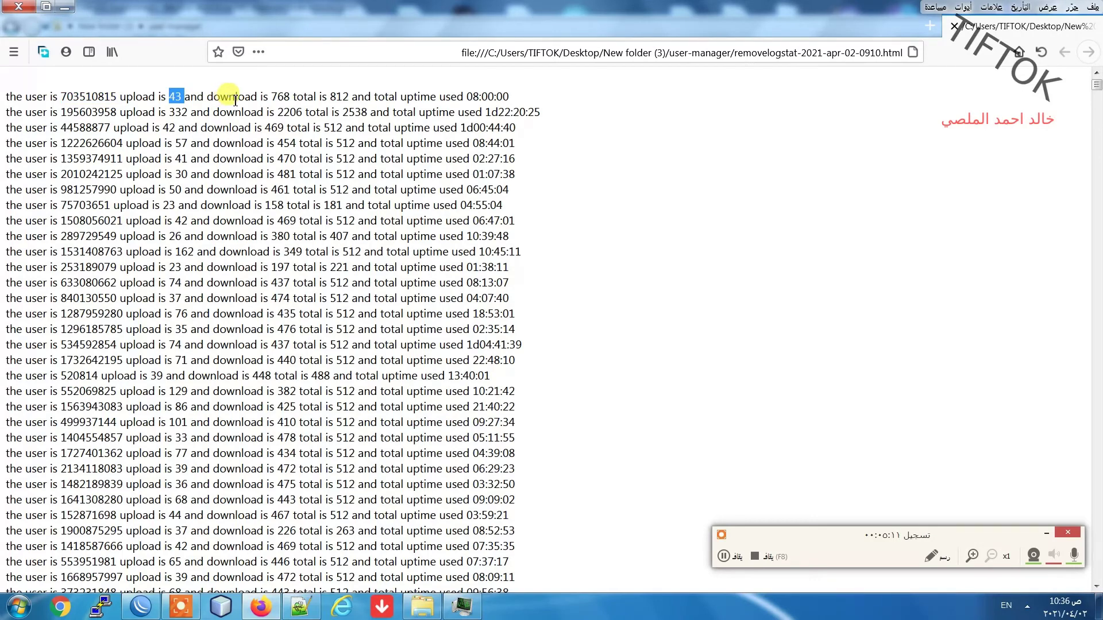
double_click(281, 97)
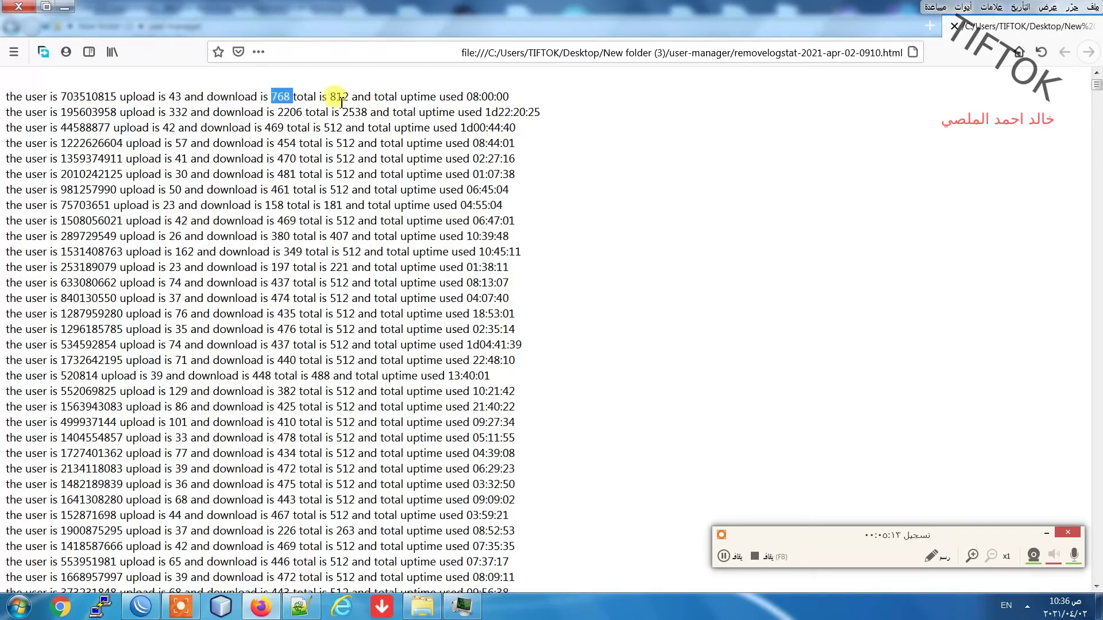
drag(350, 98, 319, 97)
drag(508, 97, 382, 109)
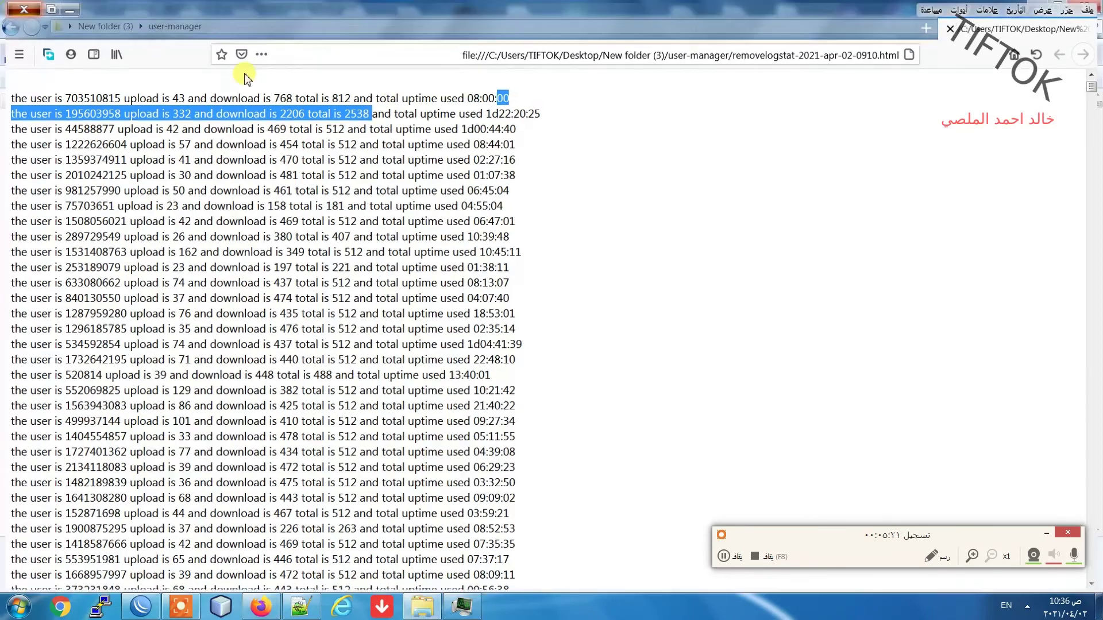
key(alt+F4)
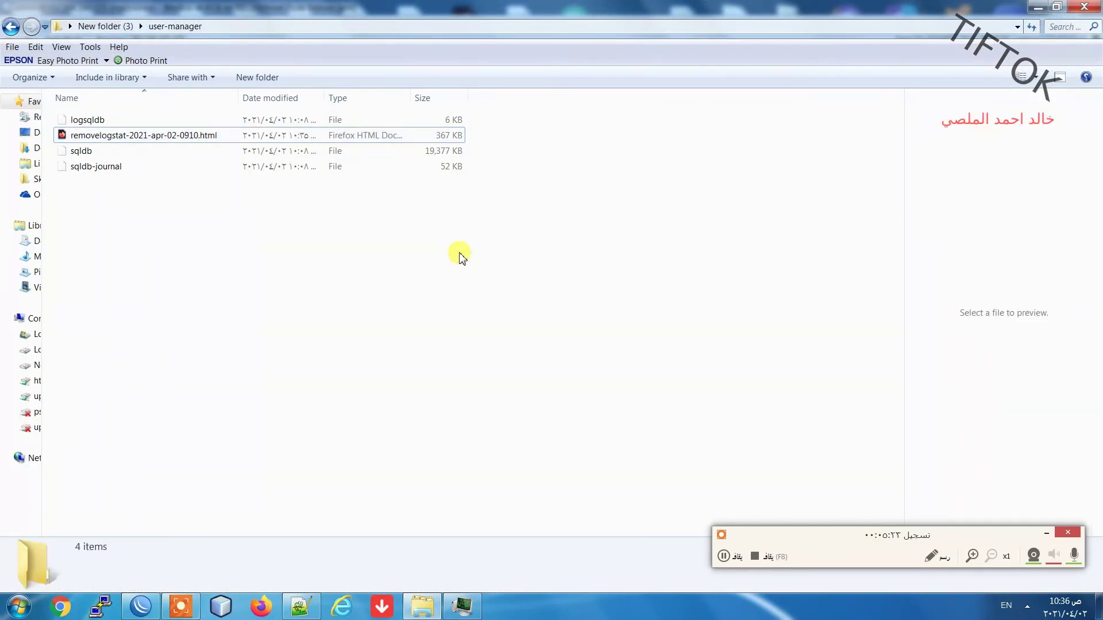